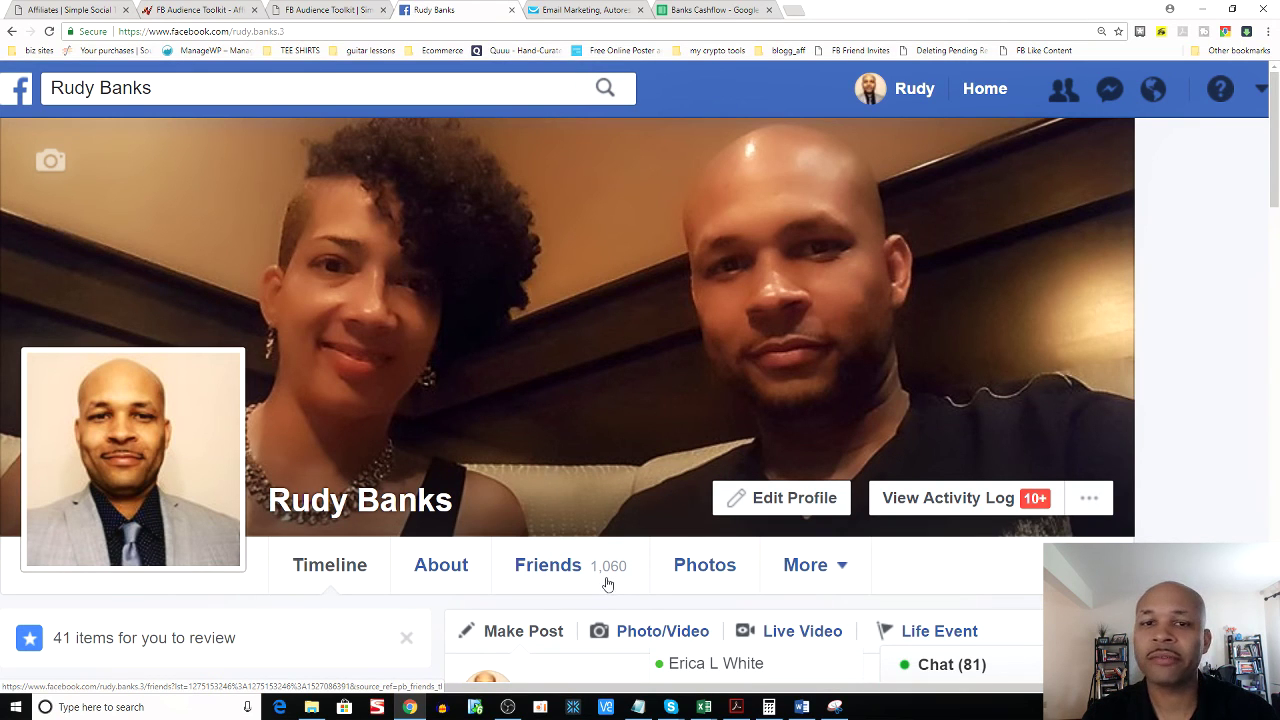
# Search Facebook for "gary vaynerchuk" and open the verified Gary Vaynerchuk page from the results
pyautogui.hotkey('ctrl', '-')
pyautogui.hotkey('ctrl', '-')
pyautogui.hotkey('ctrl', '-')
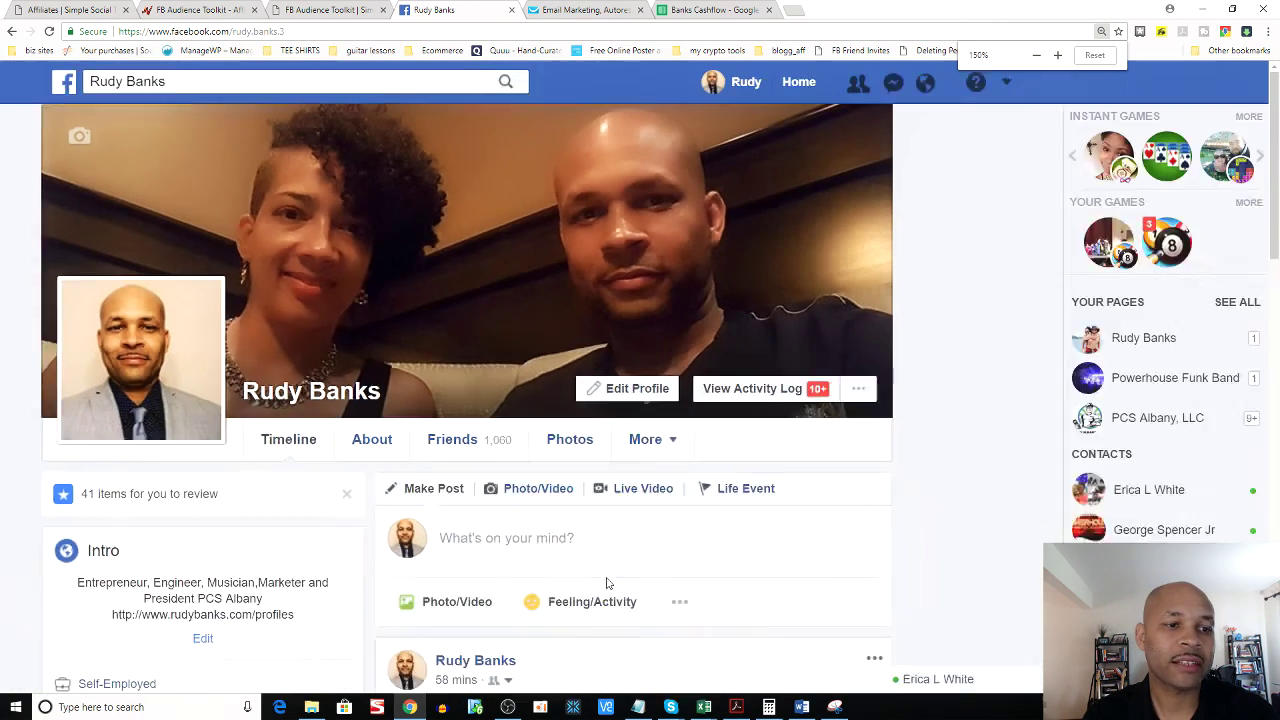
pyautogui.hotkey('ctrl', '-')
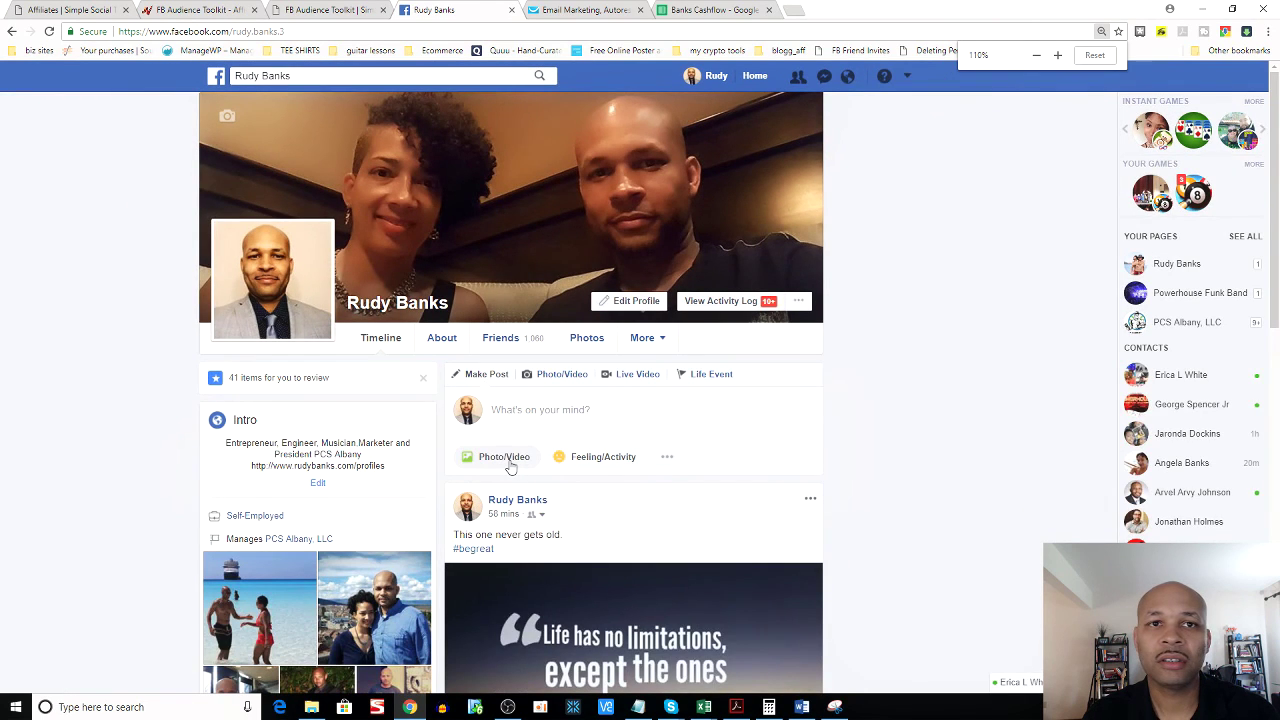
pyautogui.hotkey('ctrl', '+')
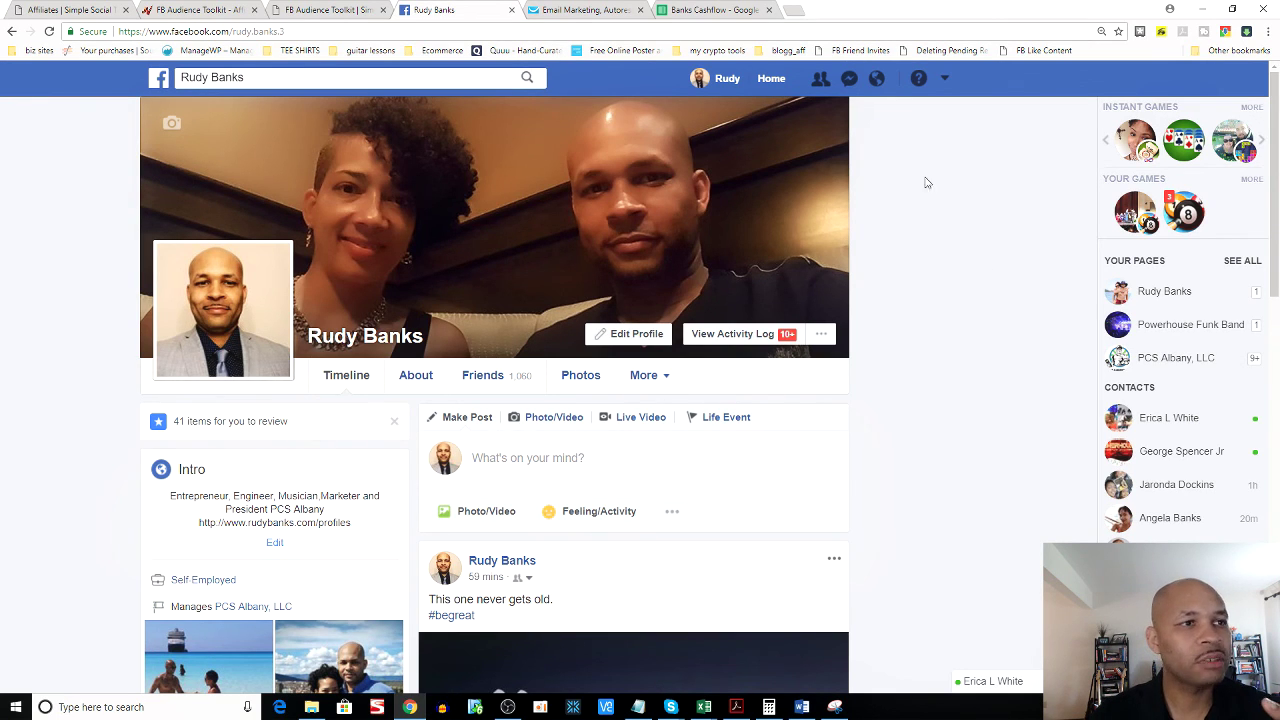
pyautogui.click(300, 76)
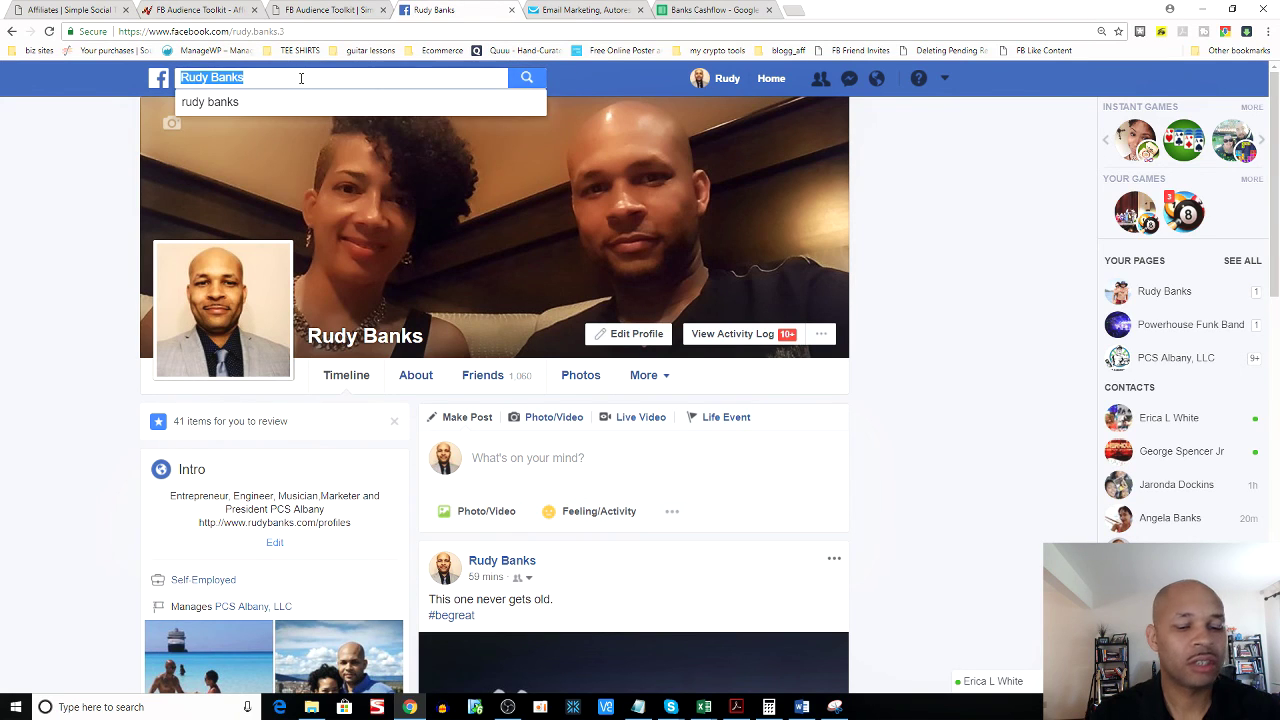
pyautogui.write('gary v')
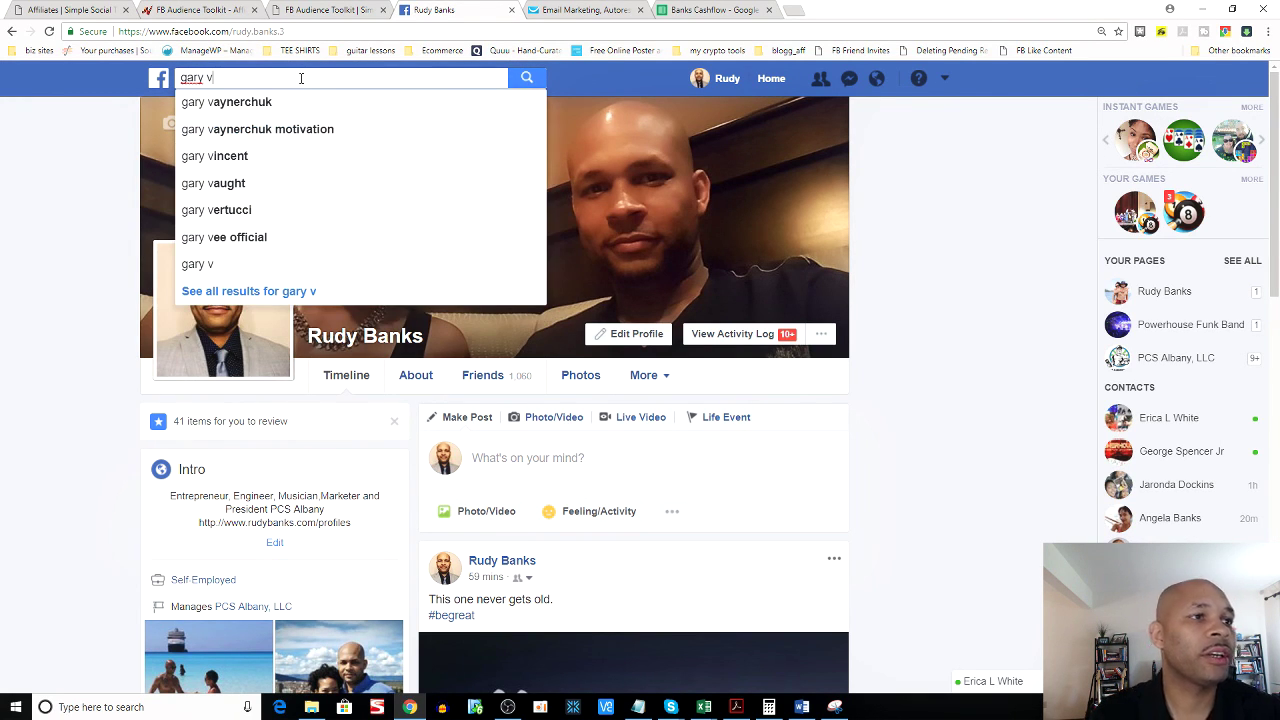
pyautogui.click(289, 101)
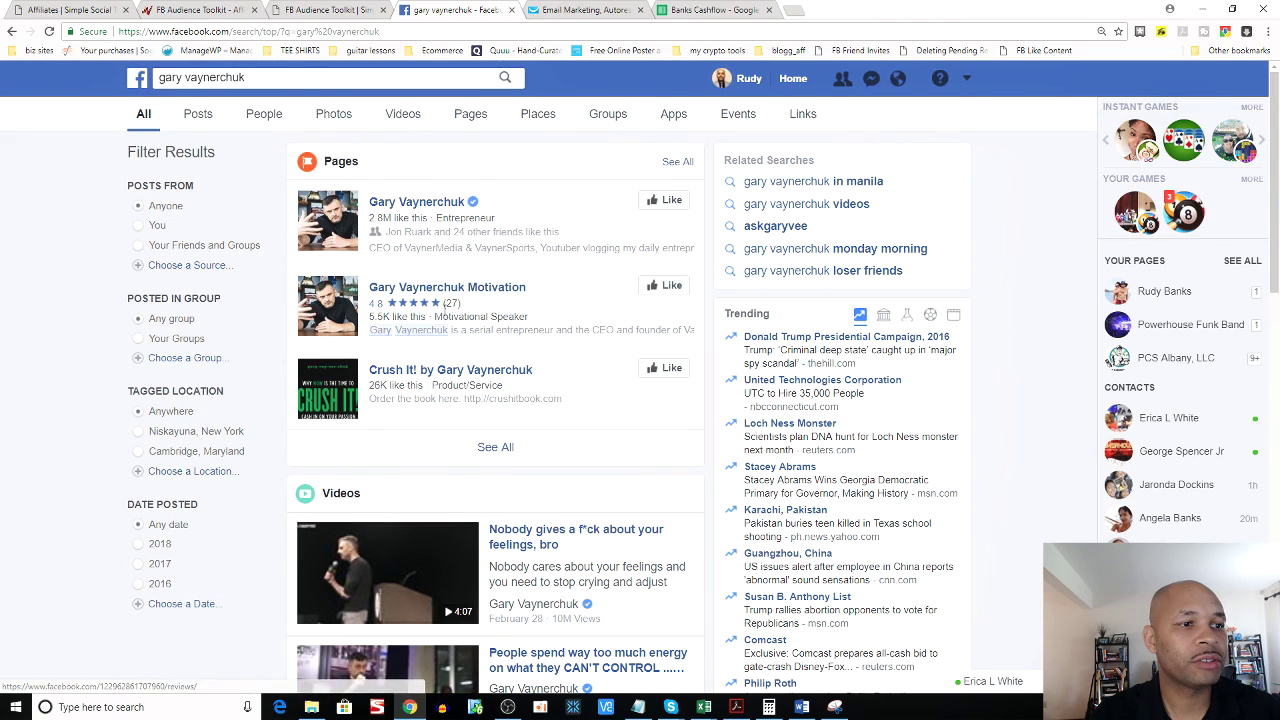
pyautogui.click(433, 207)
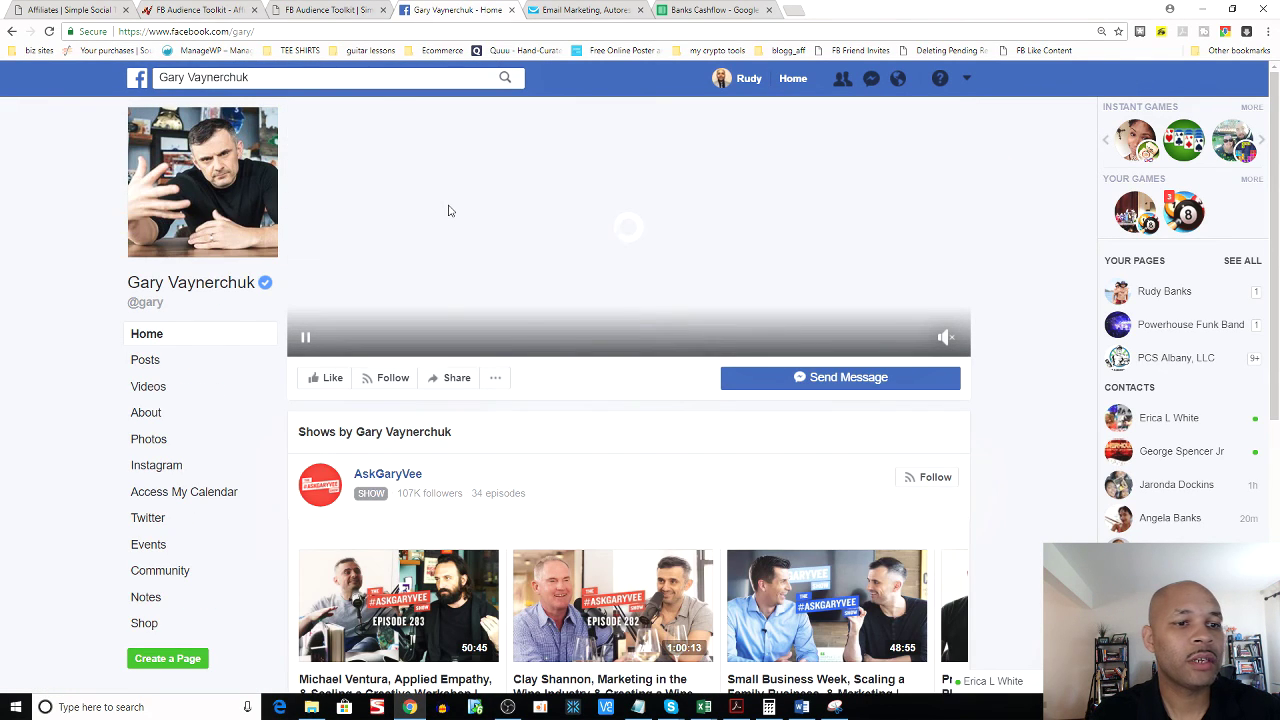
# Look through the page's shows, pinned and recent posts, videos, photos, upcoming events and shop
pyautogui.scroll(-4, 144, 215)
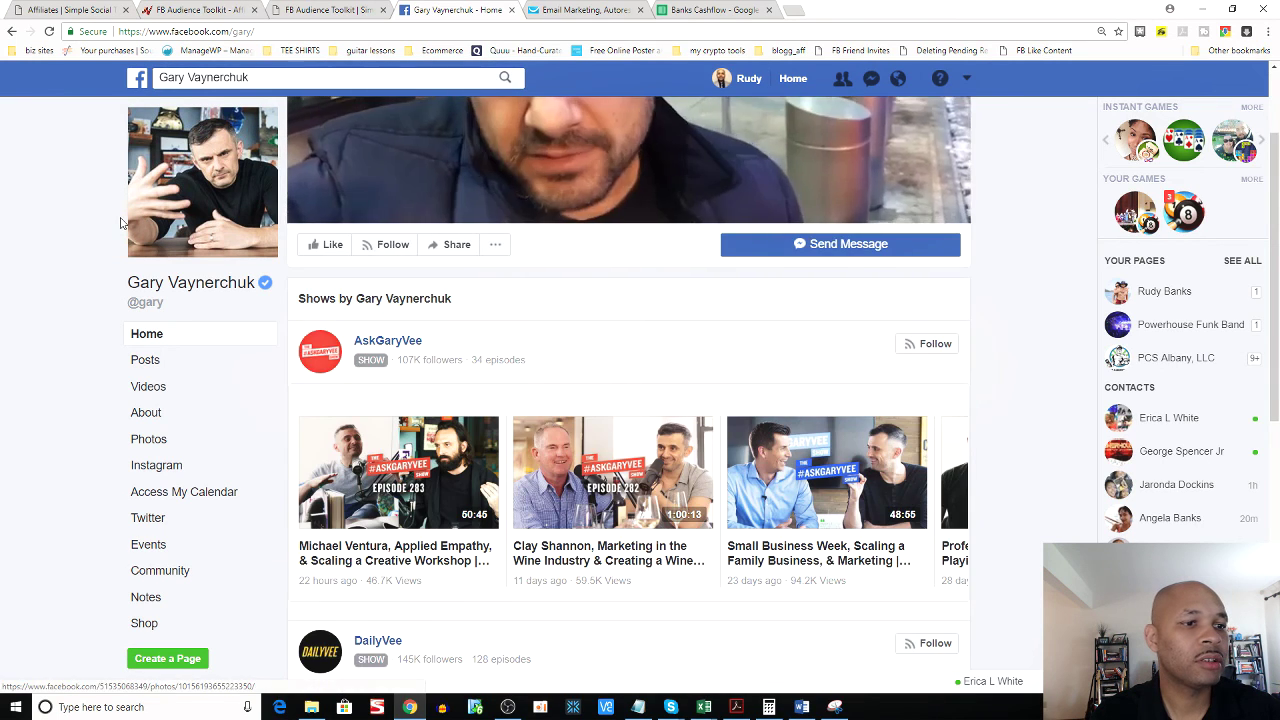
pyautogui.scroll(-4, 120, 222)
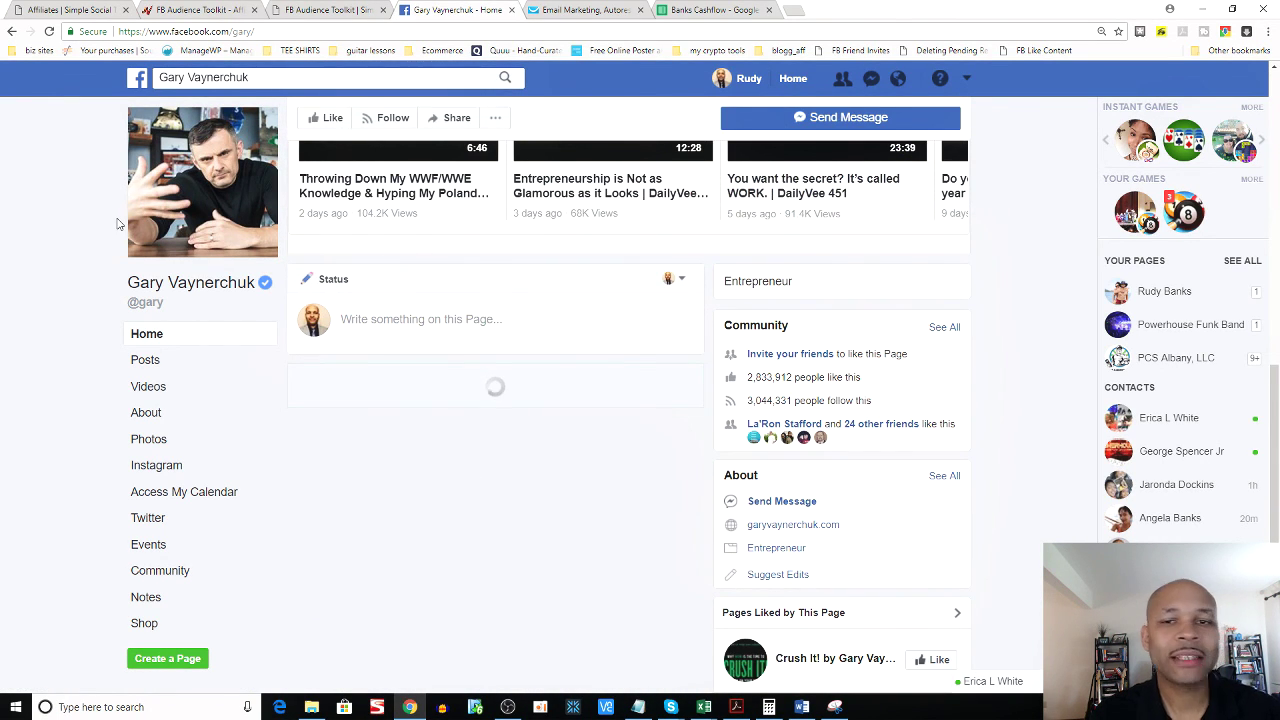
pyautogui.scroll(-1, 116, 224)
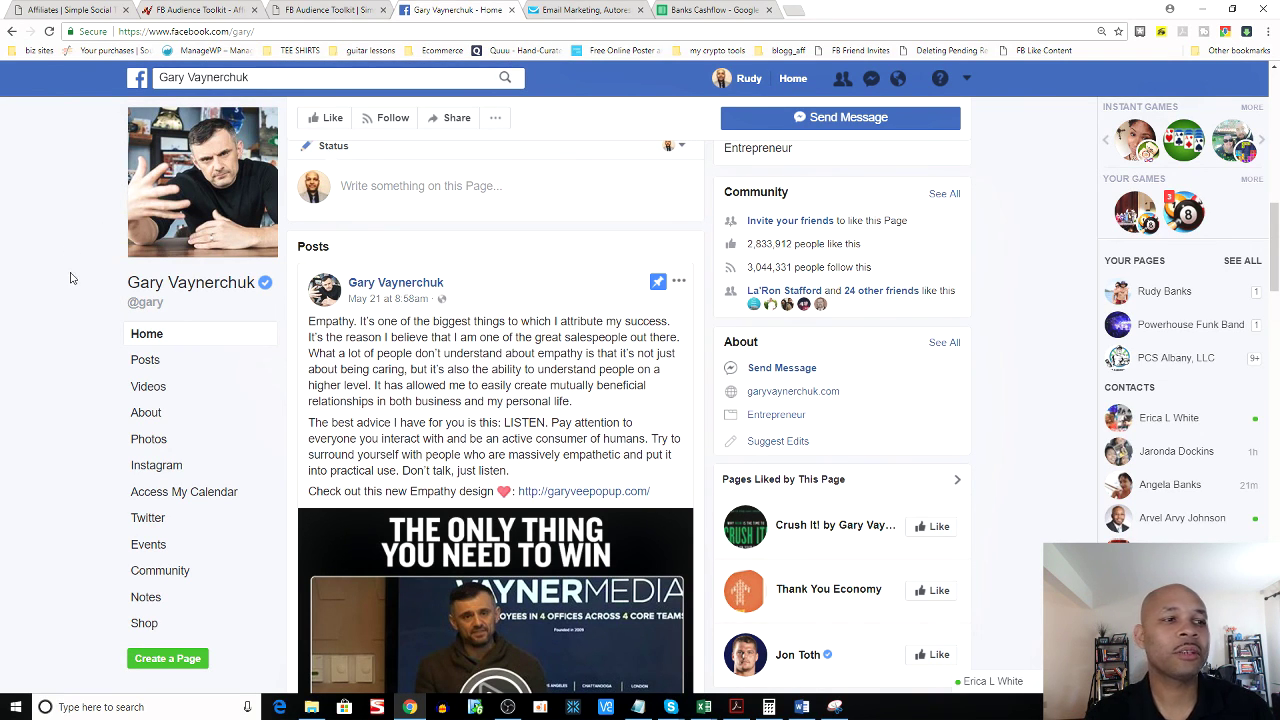
pyautogui.scroll(-2, 72, 284)
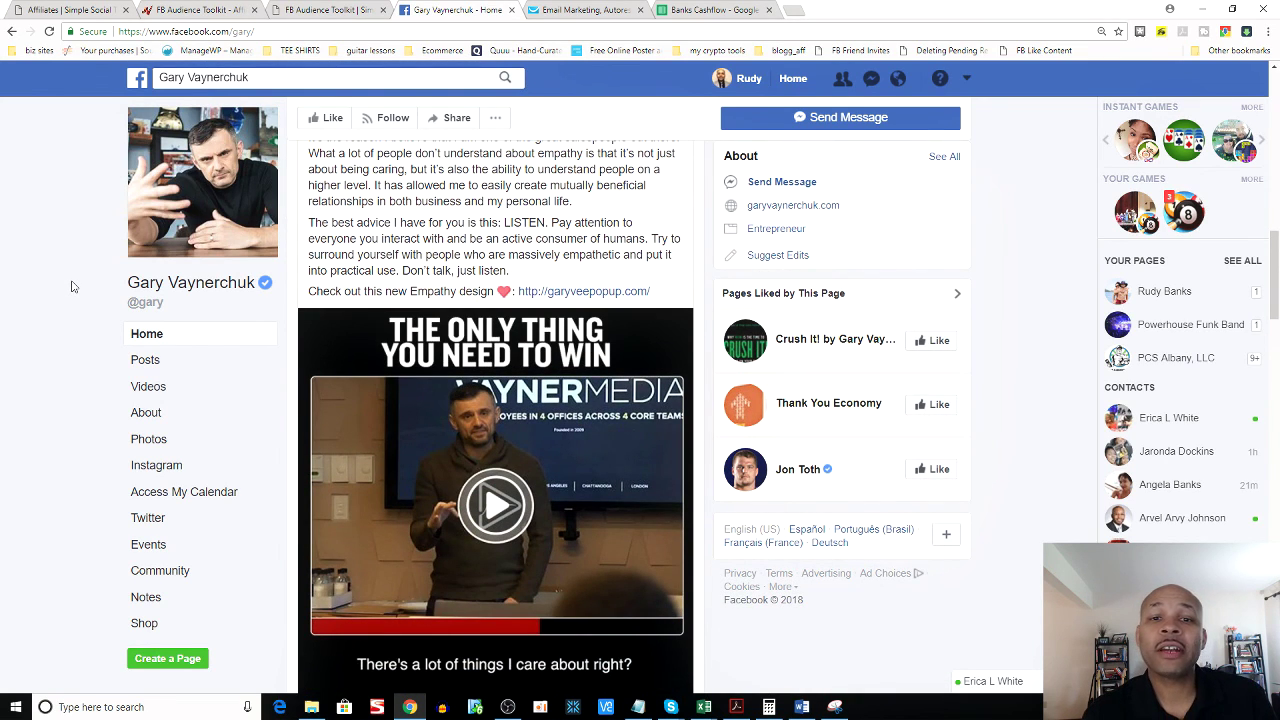
pyautogui.scroll(-1, 71, 287)
pyautogui.scroll(-1, 71, 287)
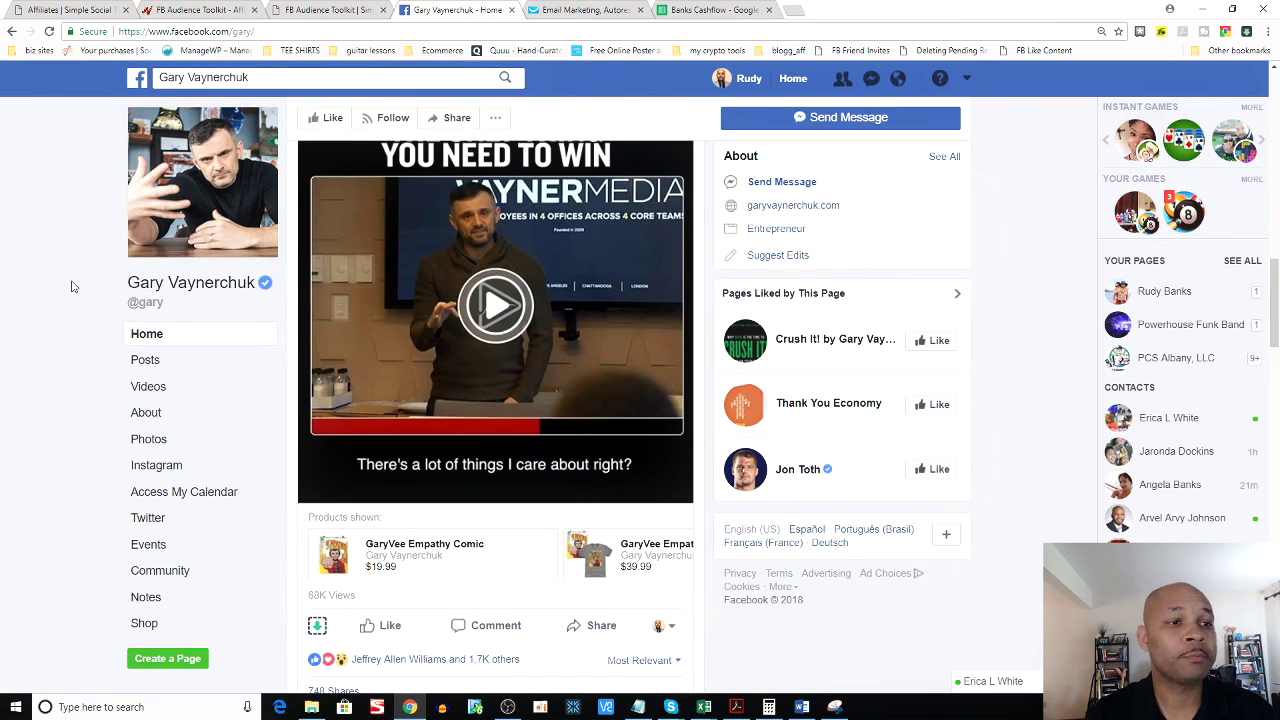
pyautogui.scroll(1, 71, 287)
pyautogui.scroll(-4, 71, 287)
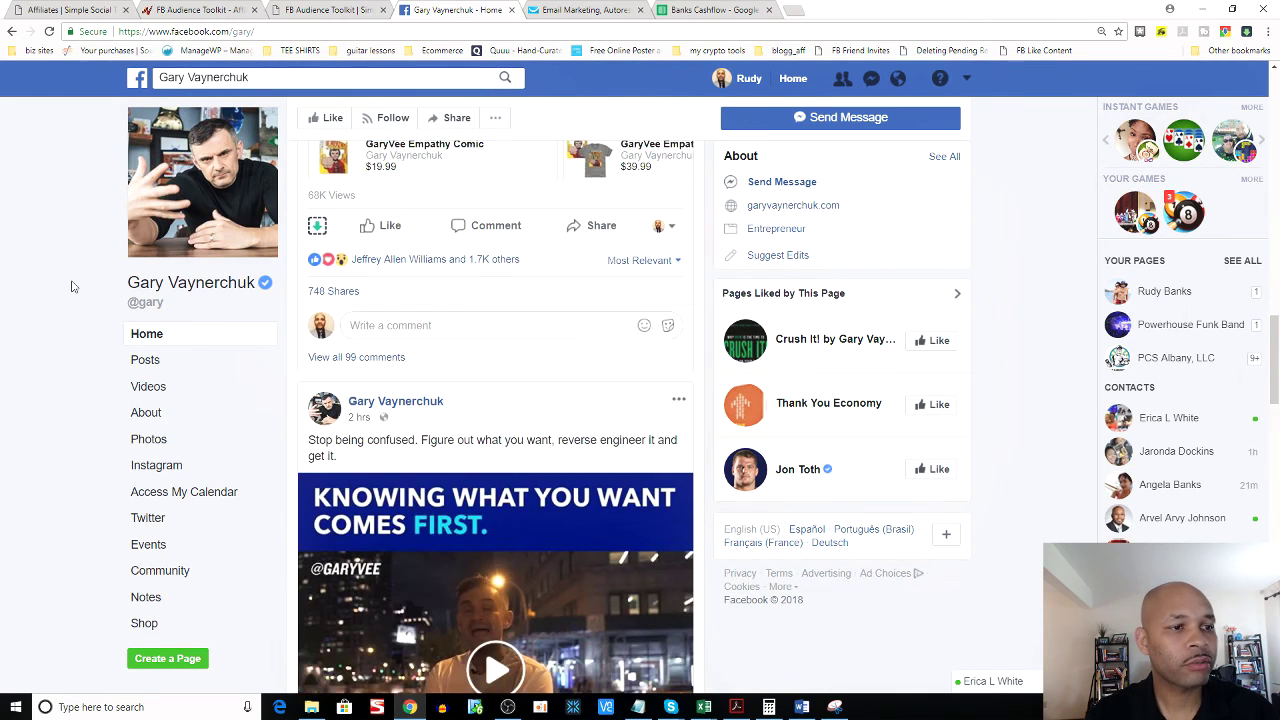
pyautogui.scroll(-3, 71, 287)
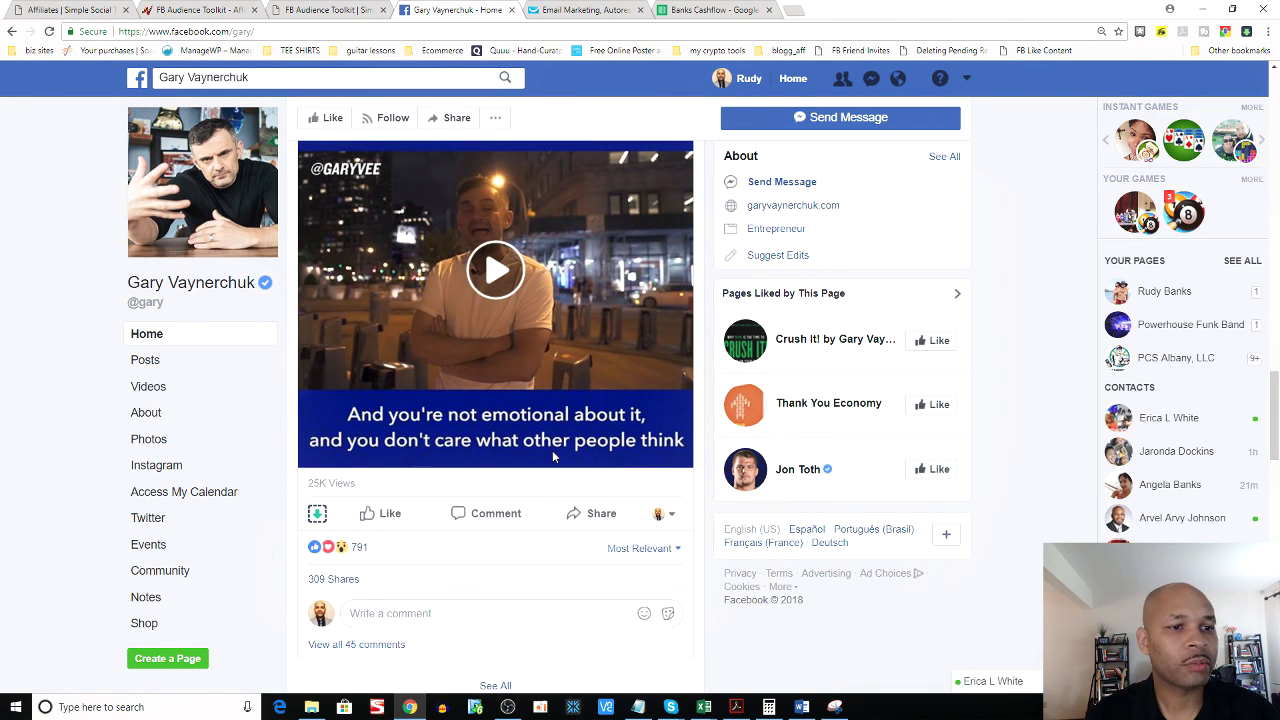
pyautogui.scroll(-6, 553, 457)
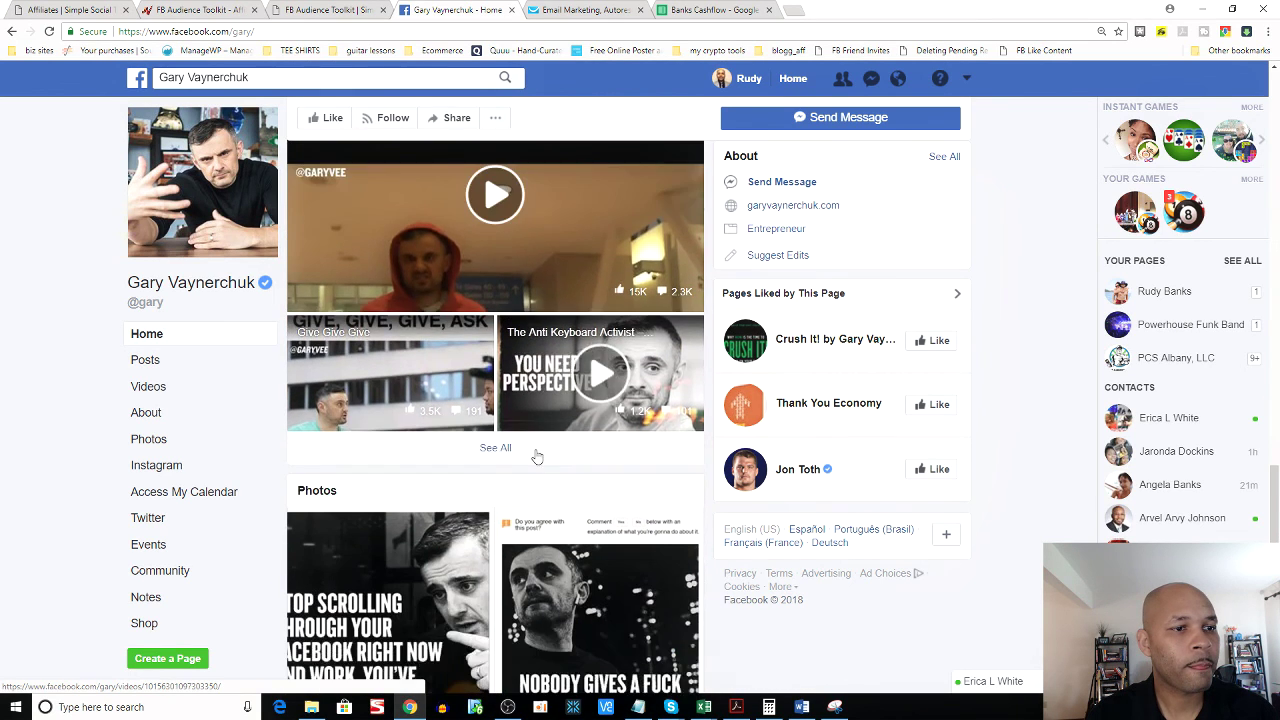
pyautogui.scroll(-7, 537, 457)
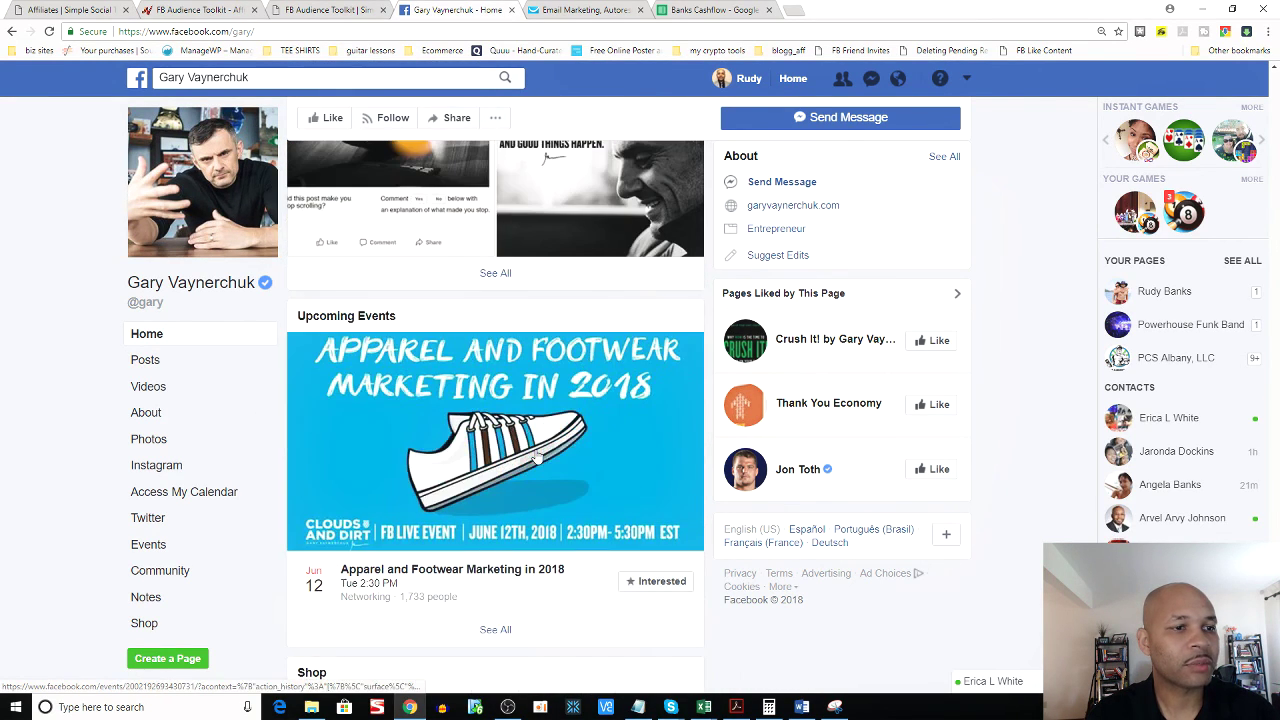
pyautogui.scroll(-3, 537, 457)
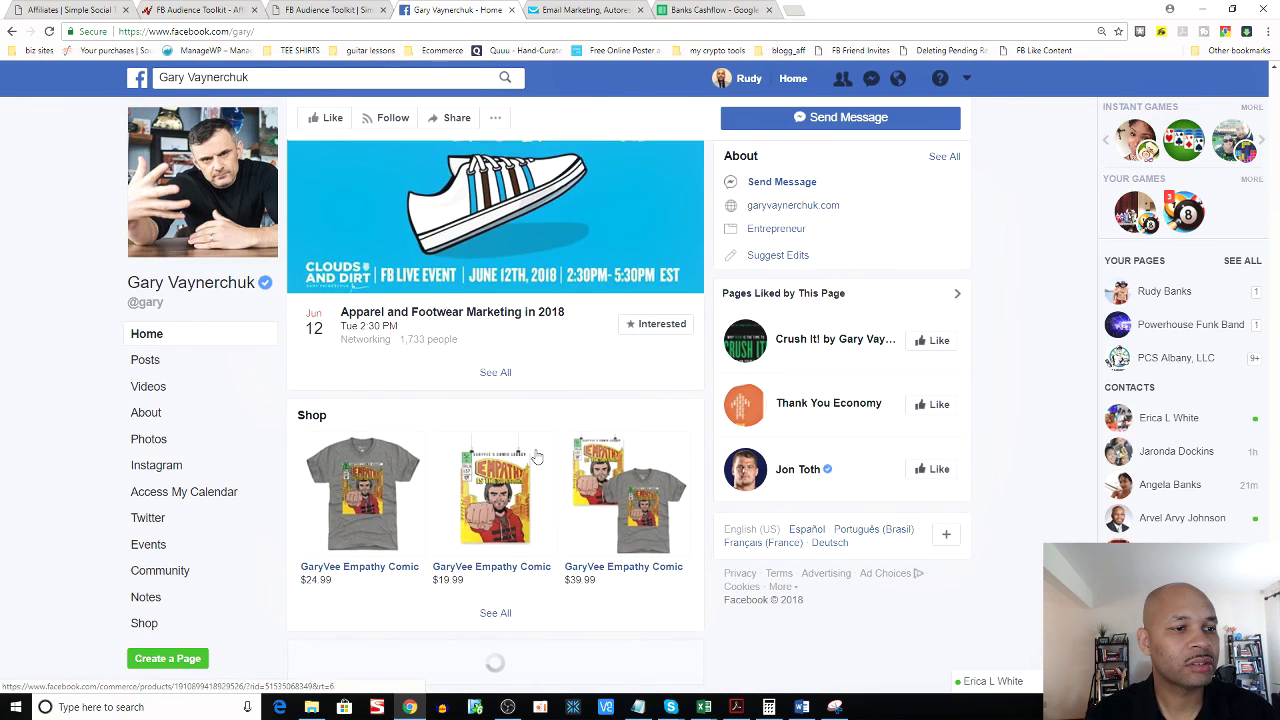
# Find the "Forget Yesterday" image post on the page and examine its reactions, shares and comments
pyautogui.scroll(-5, 410, 420)
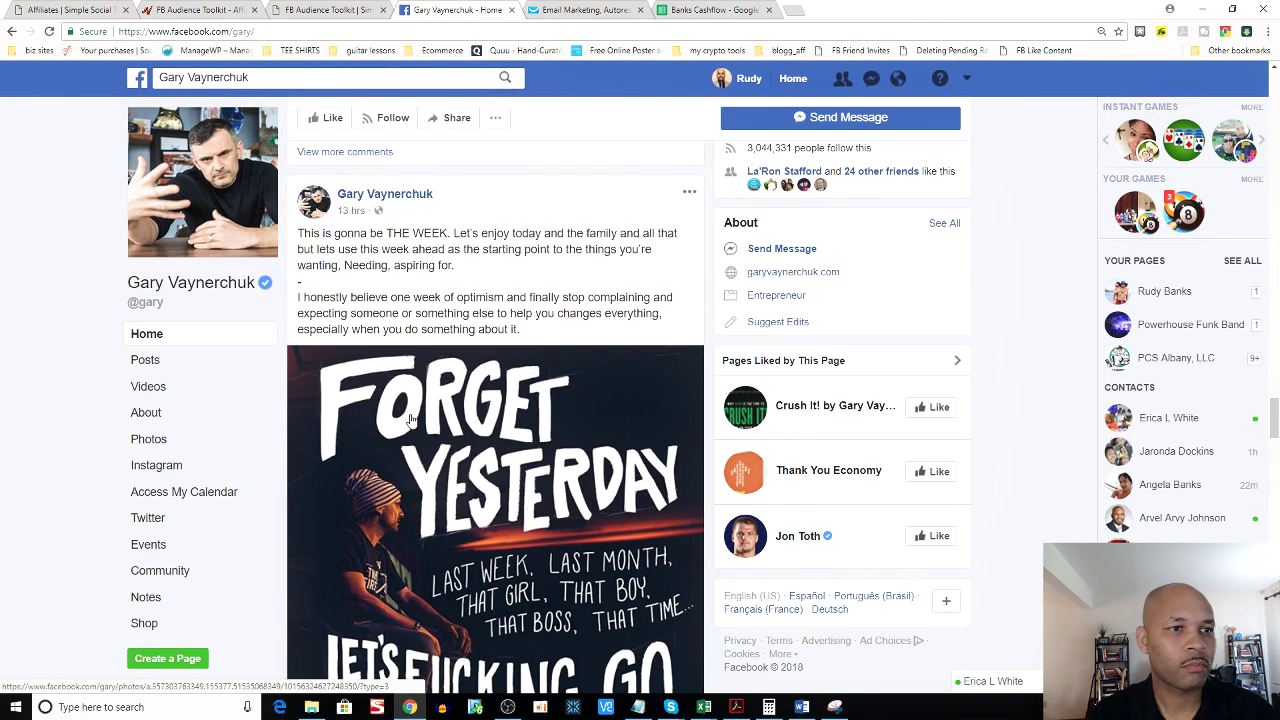
pyautogui.scroll(-3, 410, 420)
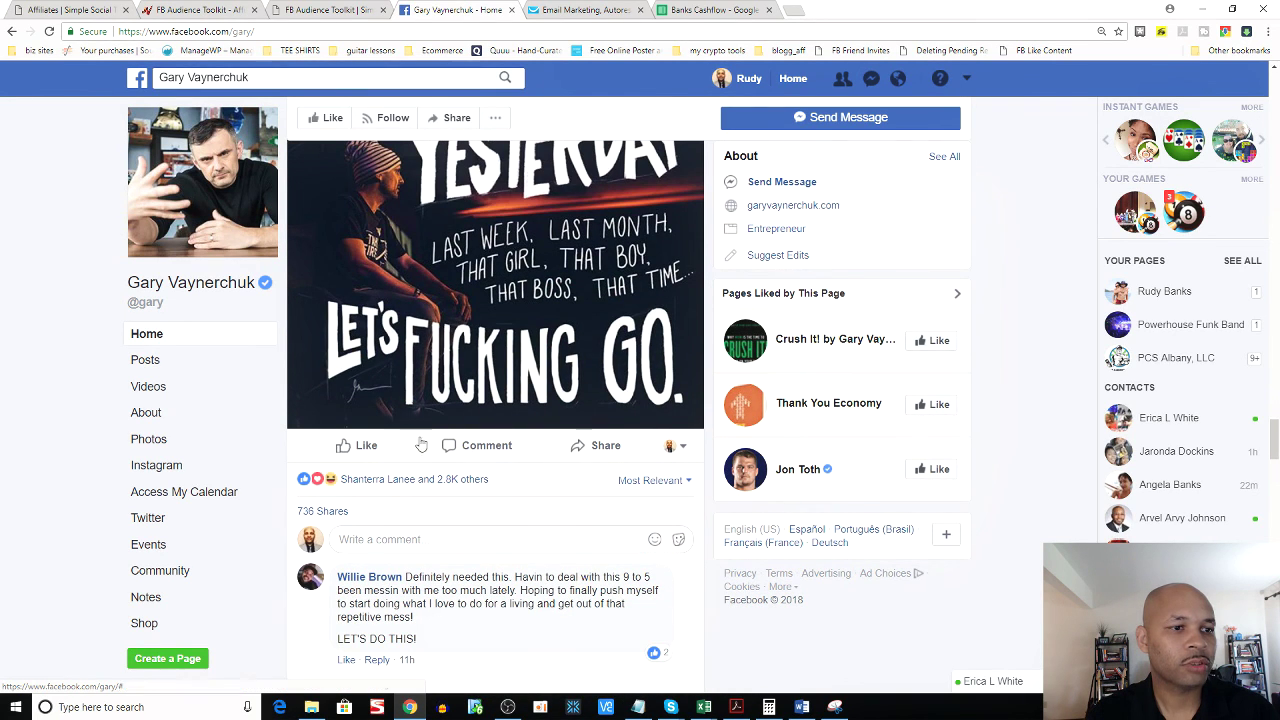
pyautogui.scroll(-1, 423, 518)
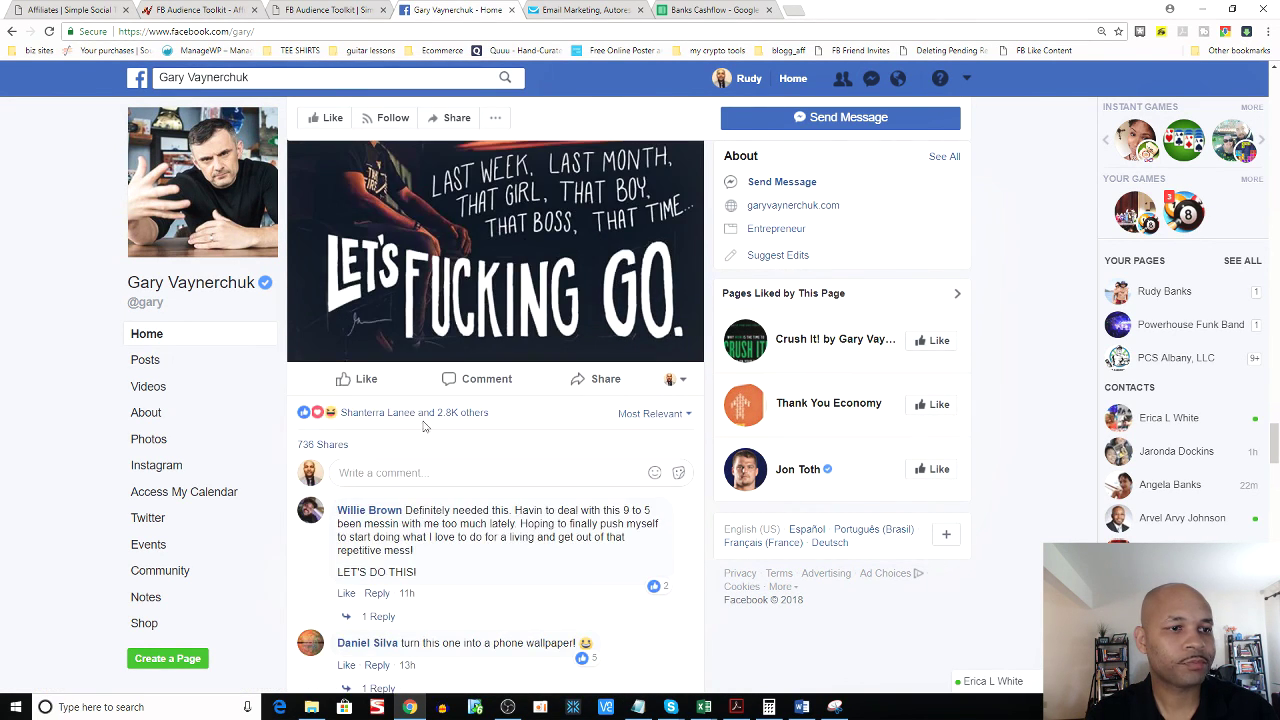
pyautogui.moveTo(460, 423)
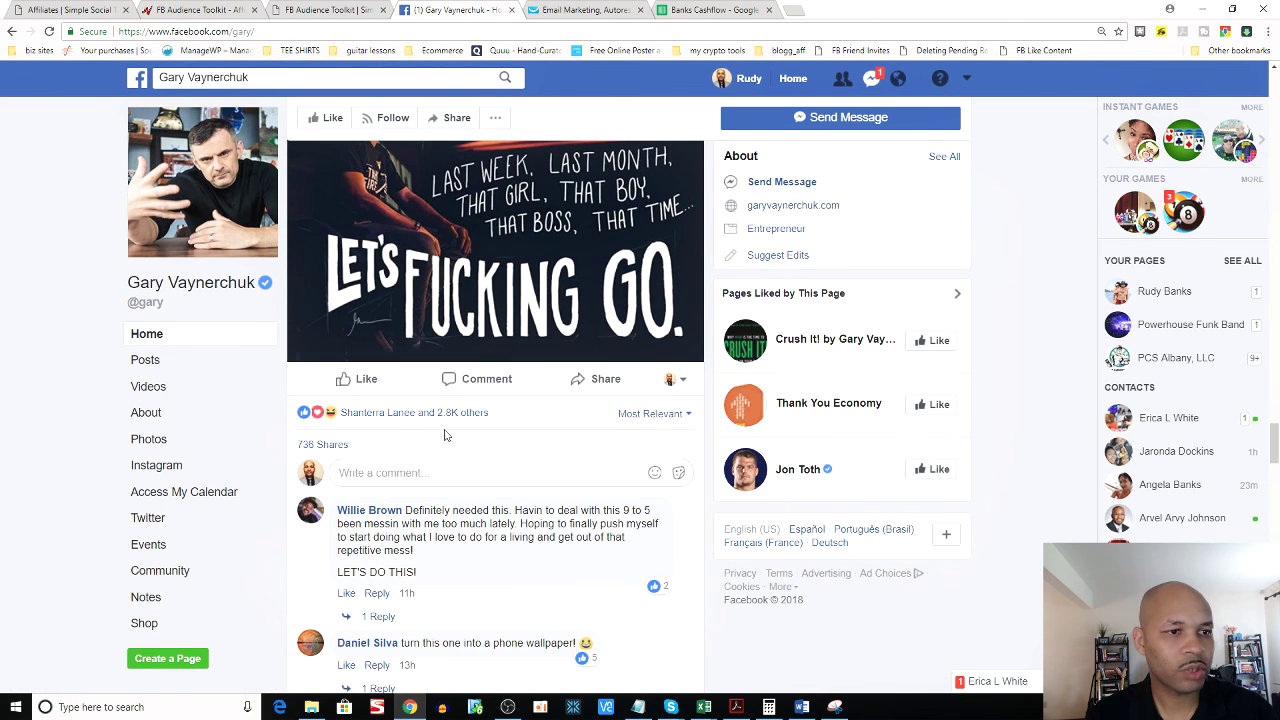
pyautogui.scroll(-2, 445, 435)
pyautogui.scroll(-2, 445, 435)
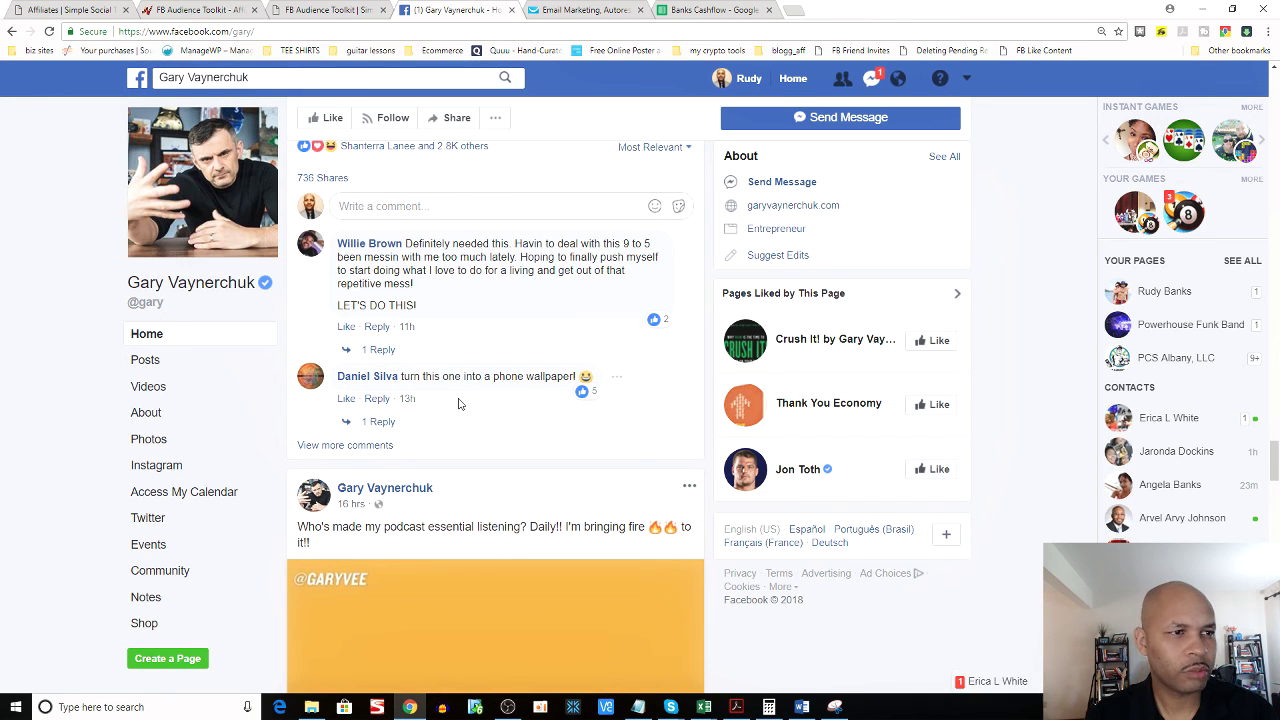
pyautogui.scroll(-1, 460, 410)
pyautogui.scroll(2, 462, 418)
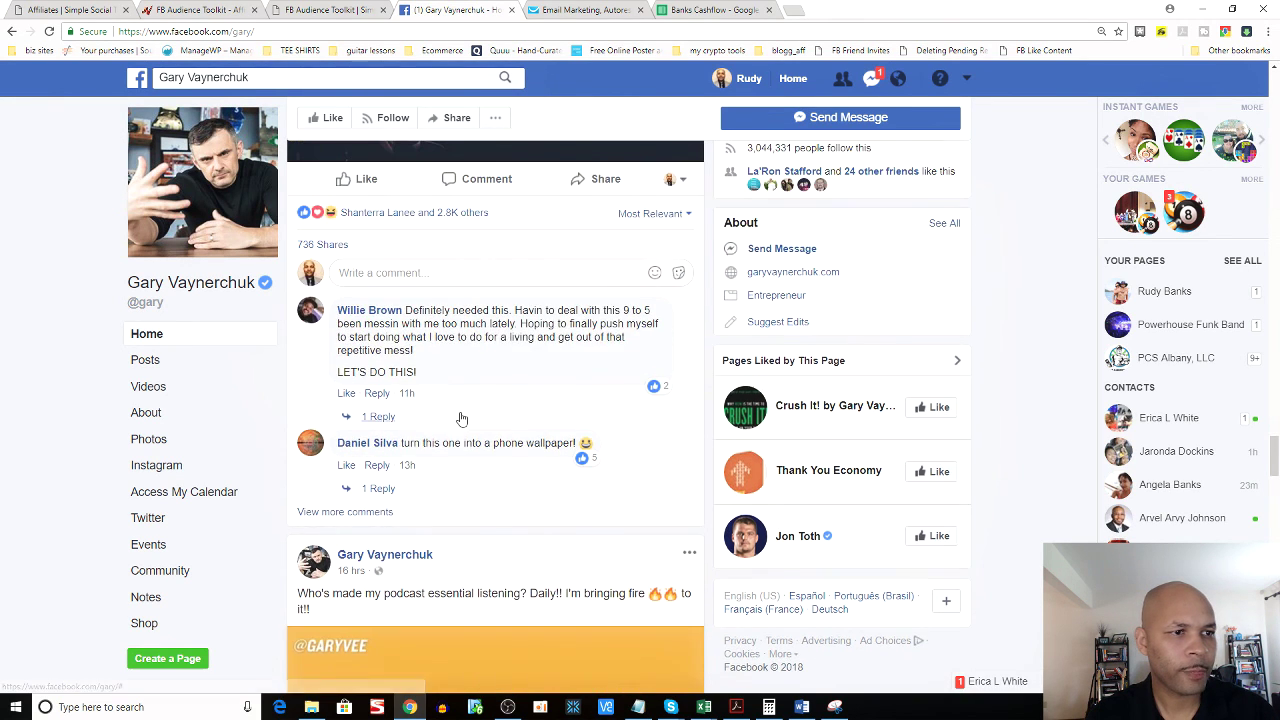
pyautogui.scroll(1, 462, 418)
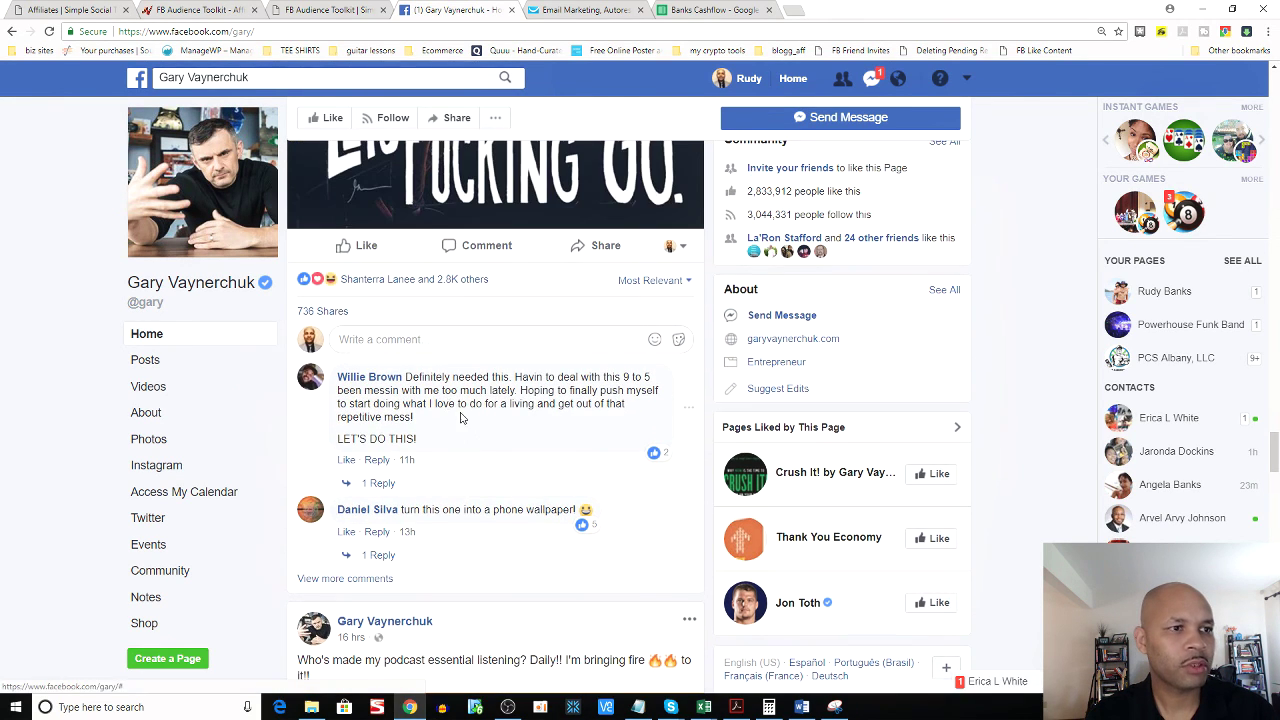
# Open the list of everyone who reacted to the "Forget Yesterday" post and look through its pages and people
pyautogui.click(420, 280)
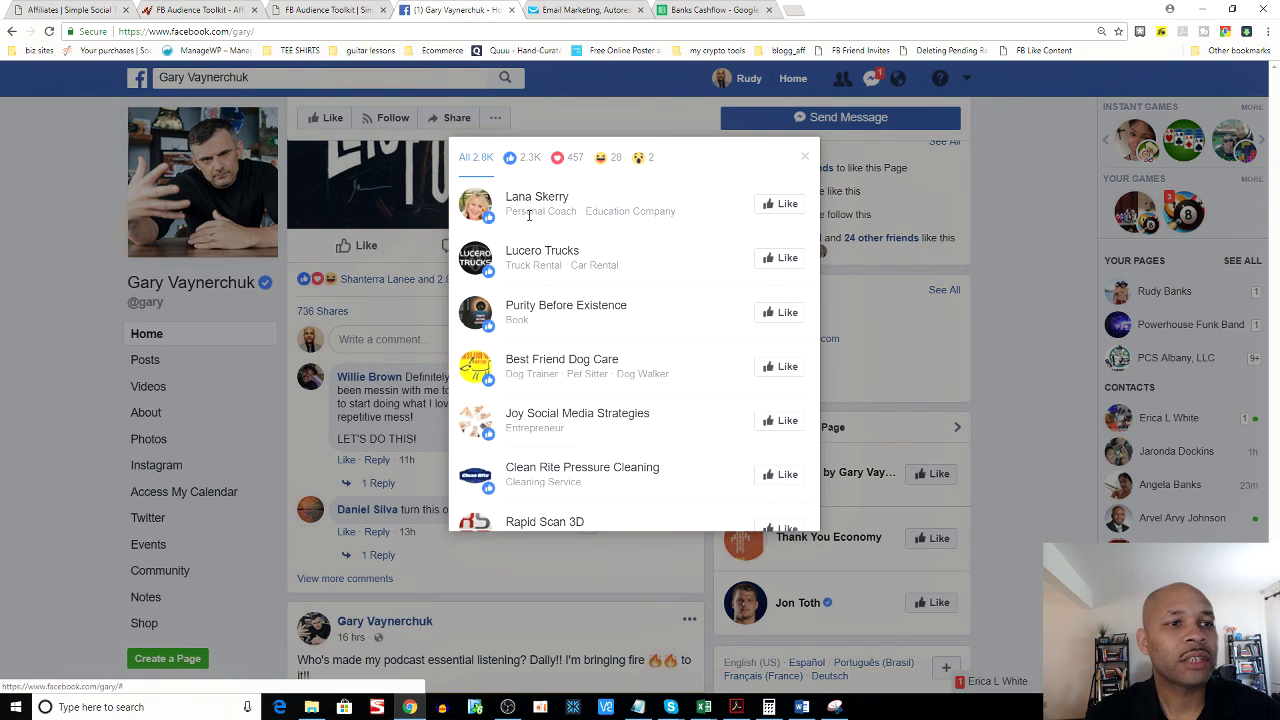
pyautogui.scroll(-1, 643, 277)
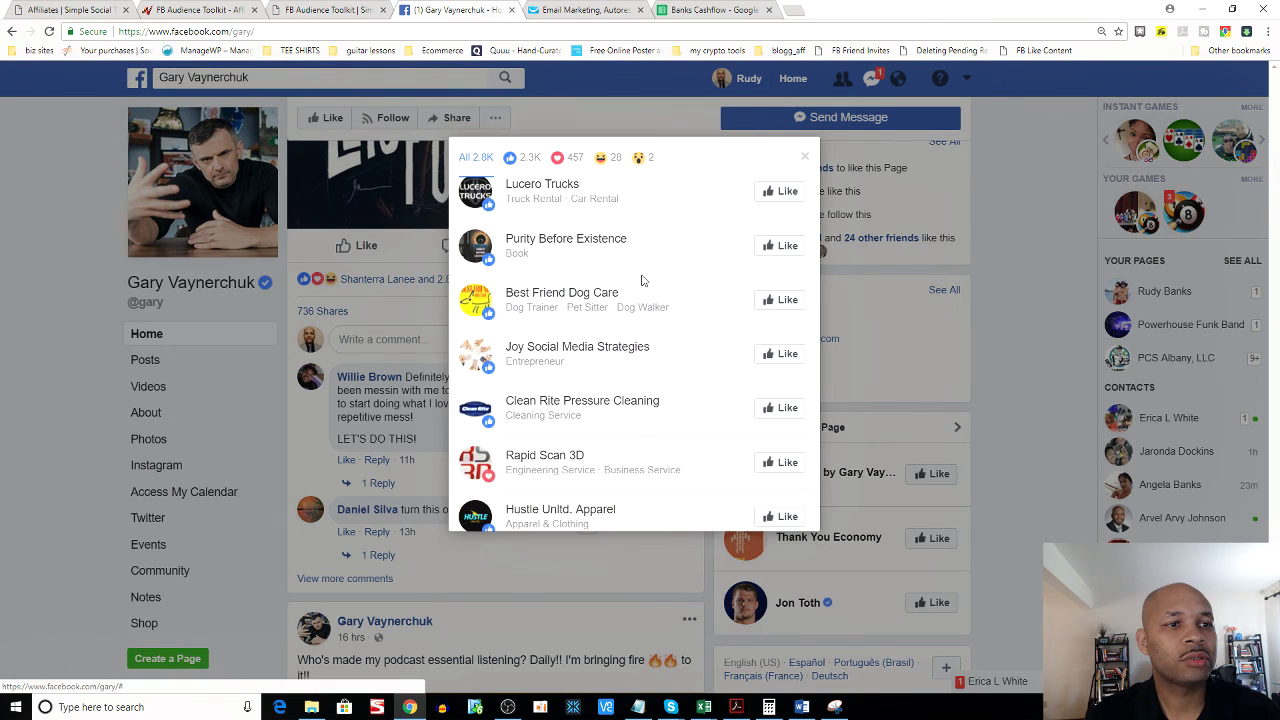
pyautogui.scroll(-2, 651, 323)
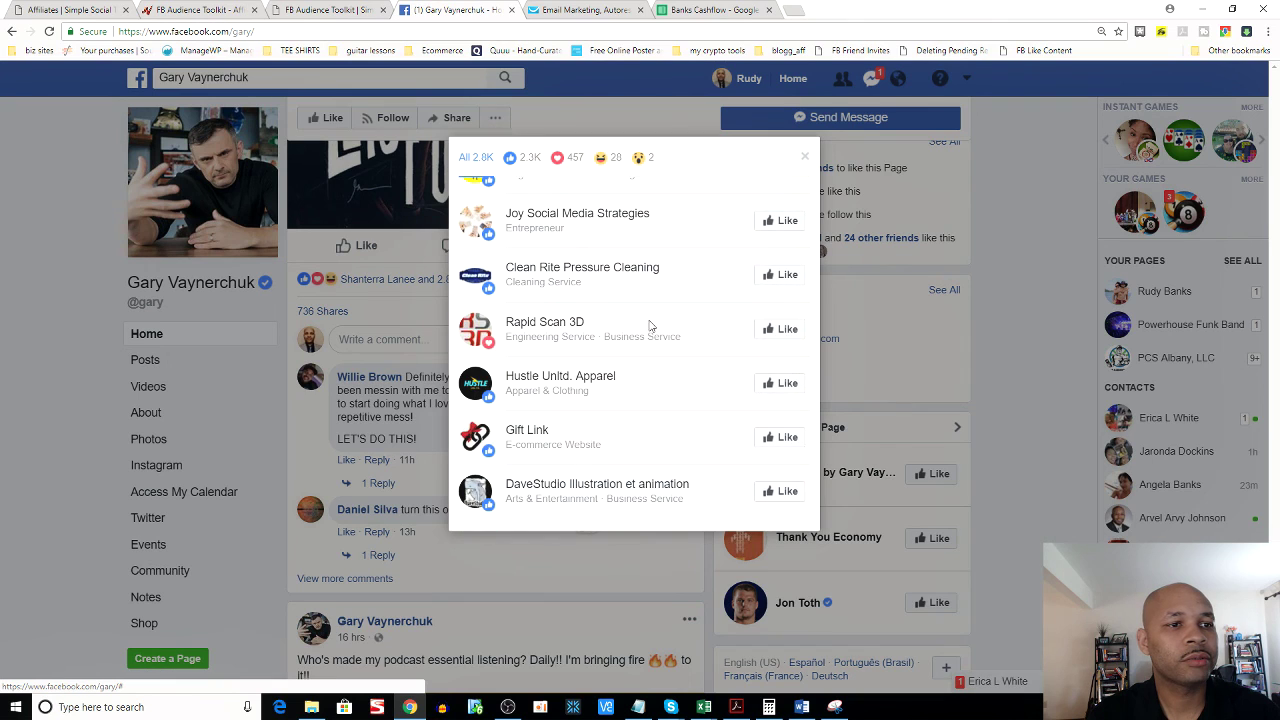
pyautogui.scroll(-1, 676, 300)
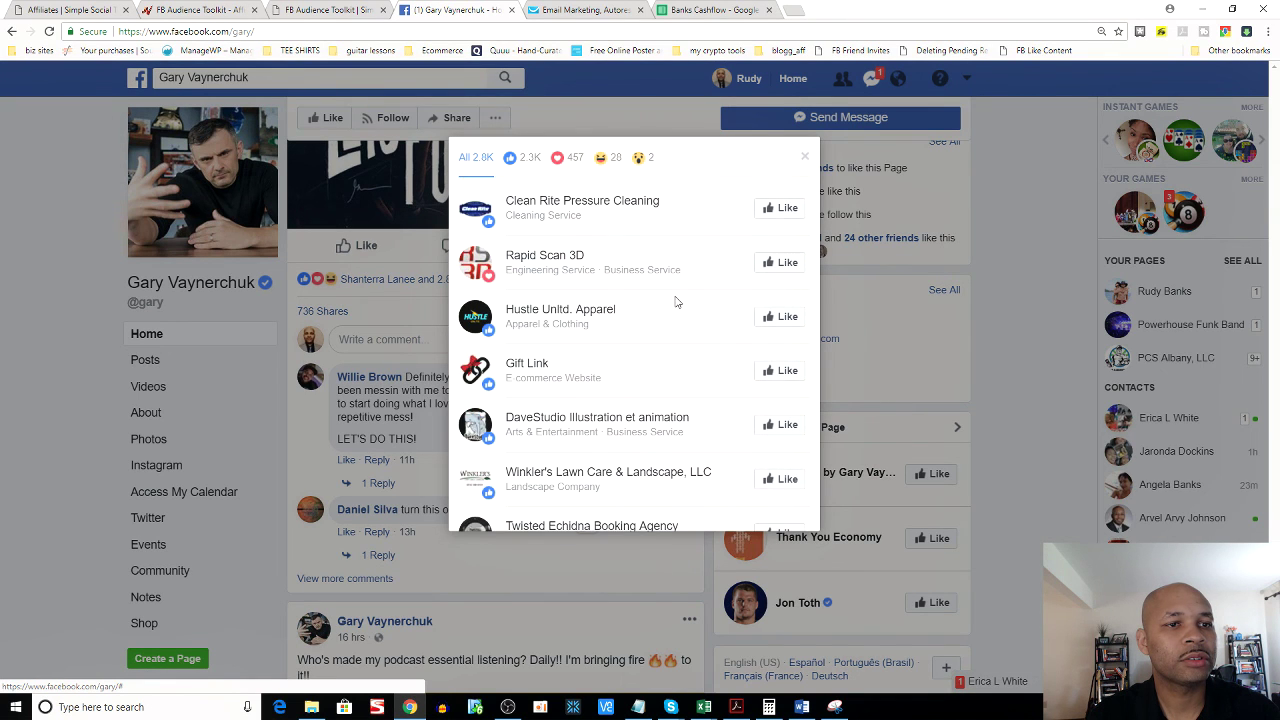
pyautogui.scroll(-2, 673, 314)
pyautogui.scroll(-2, 672, 315)
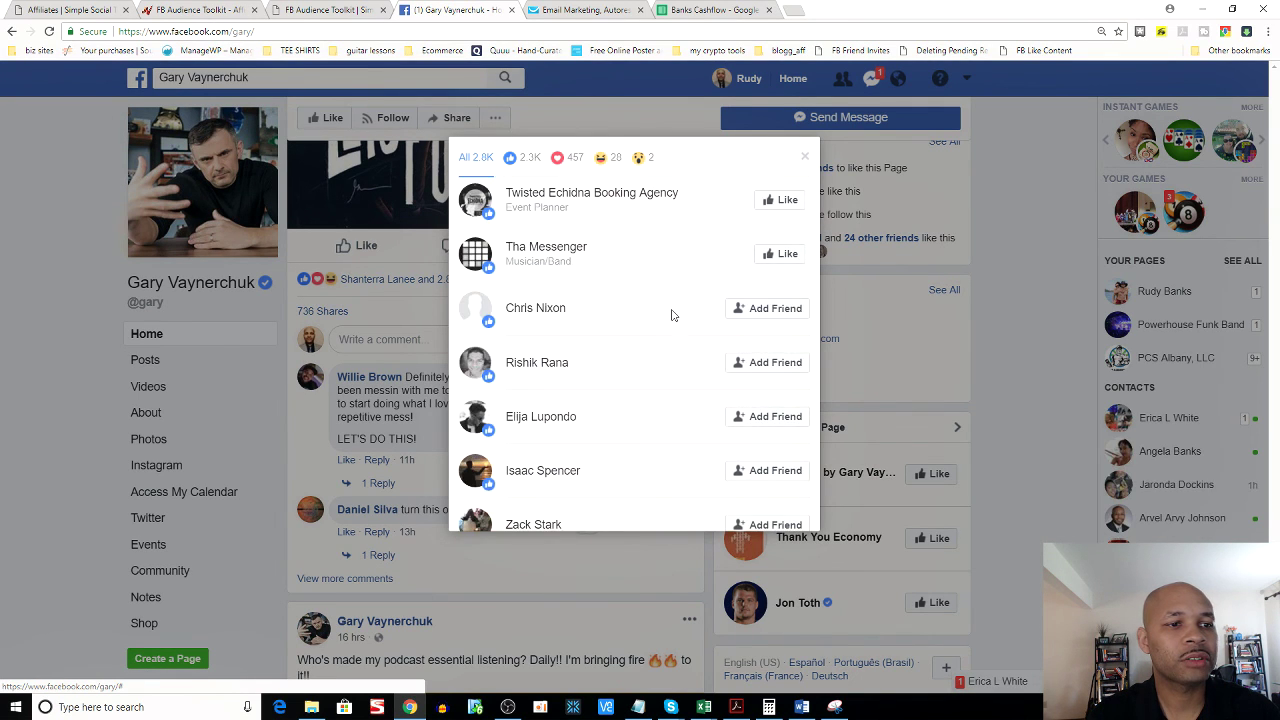
pyautogui.scroll(-8, 672, 316)
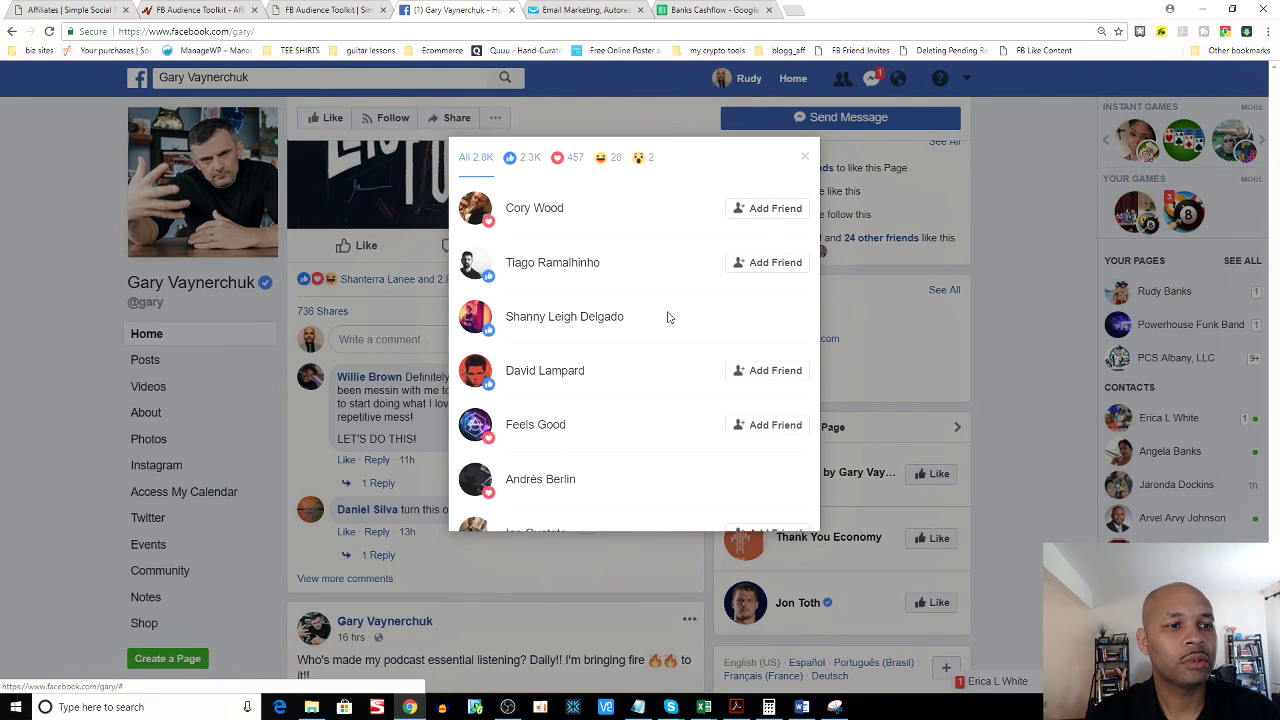
pyautogui.scroll(-4, 669, 317)
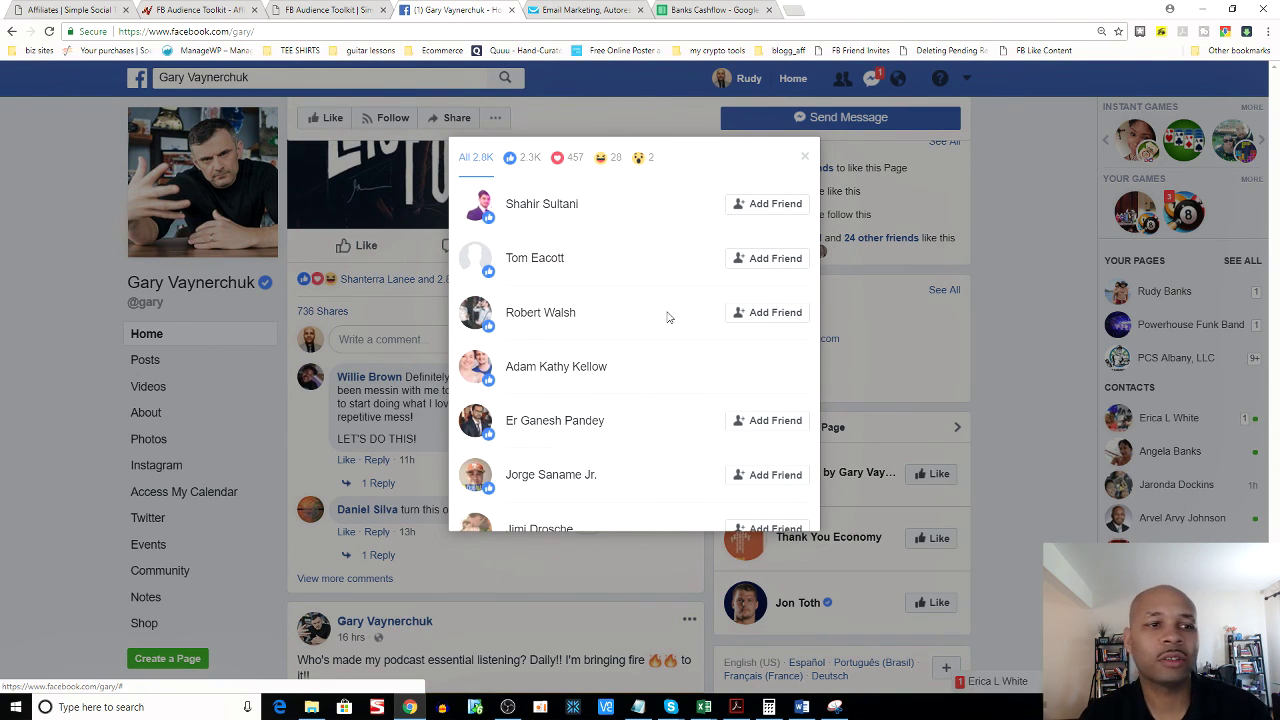
pyautogui.scroll(-8, 669, 317)
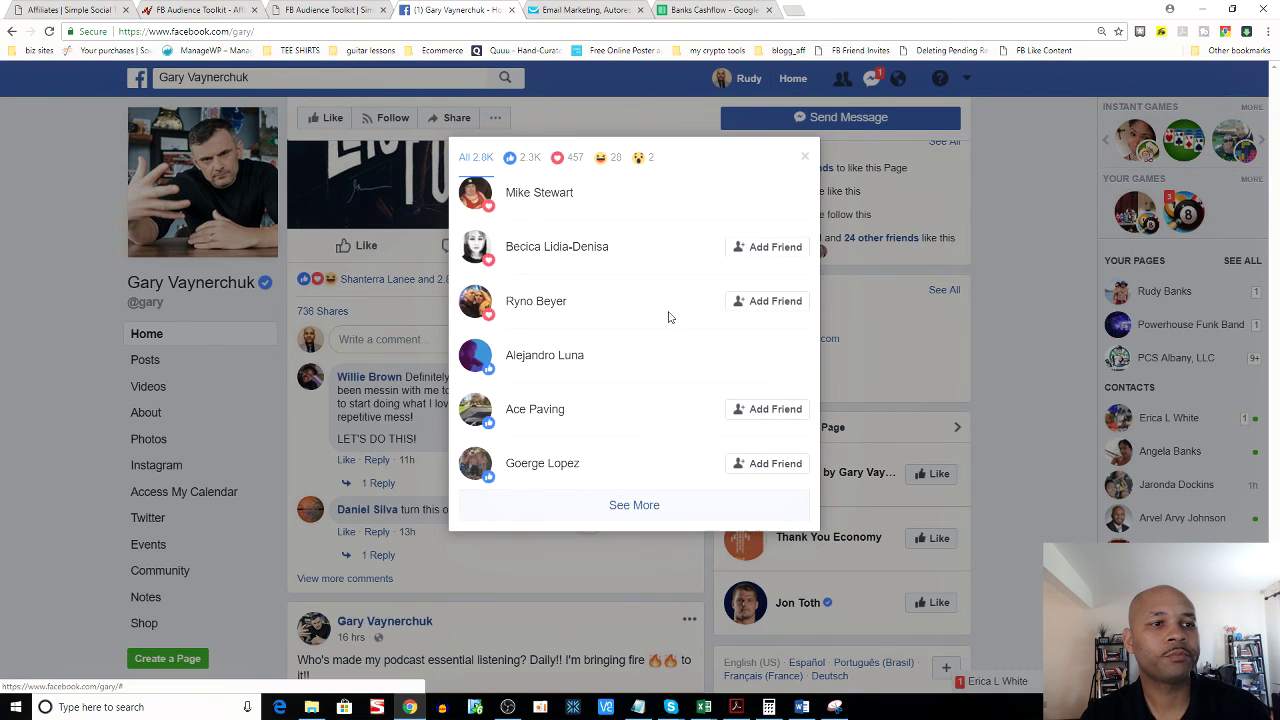
pyautogui.scroll(-12, 669, 317)
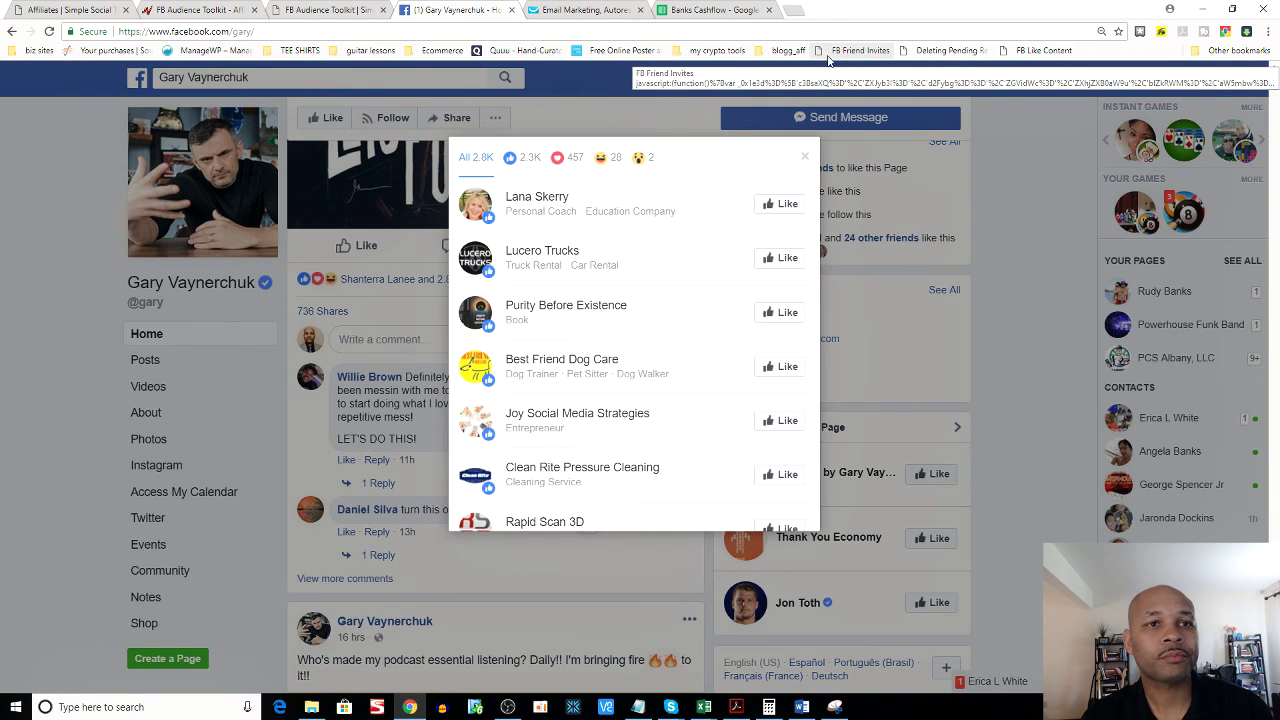
# Run the FB Friend Invites bookmarklet on the reactions list with a delay of 15 and 30 attempts
pyautogui.click(860, 50)
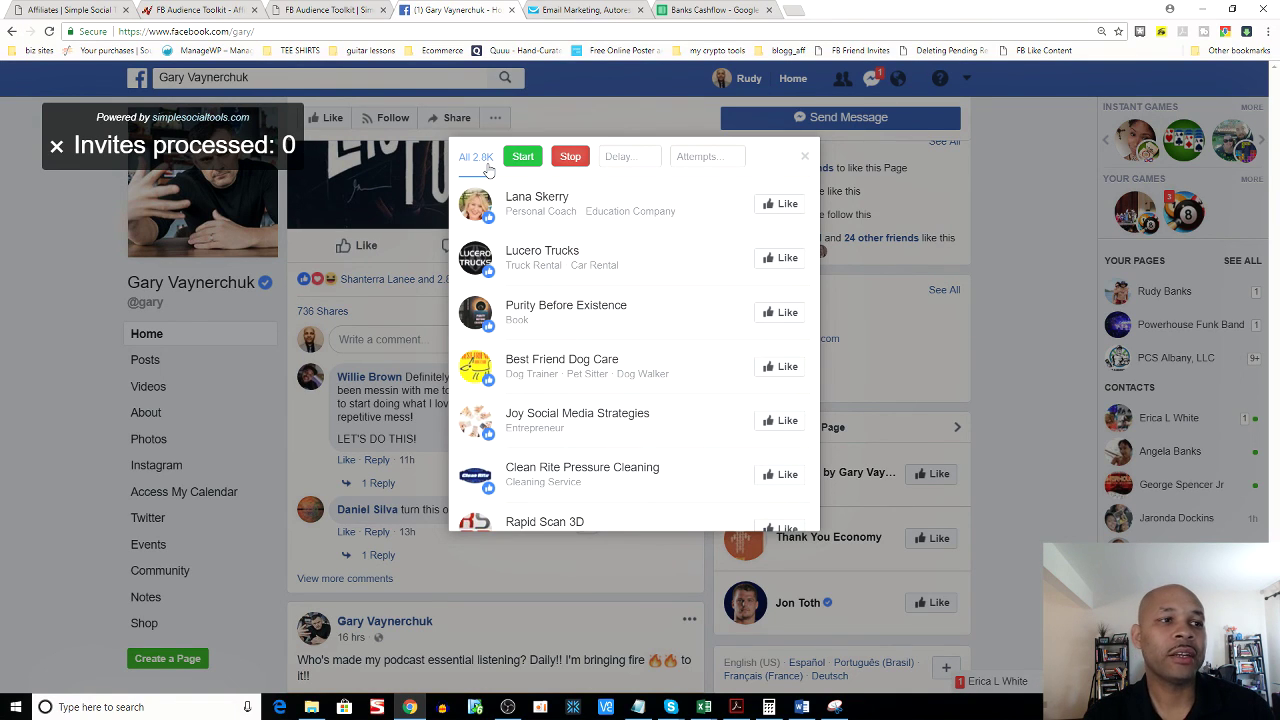
pyautogui.click(609, 157)
pyautogui.write('15')
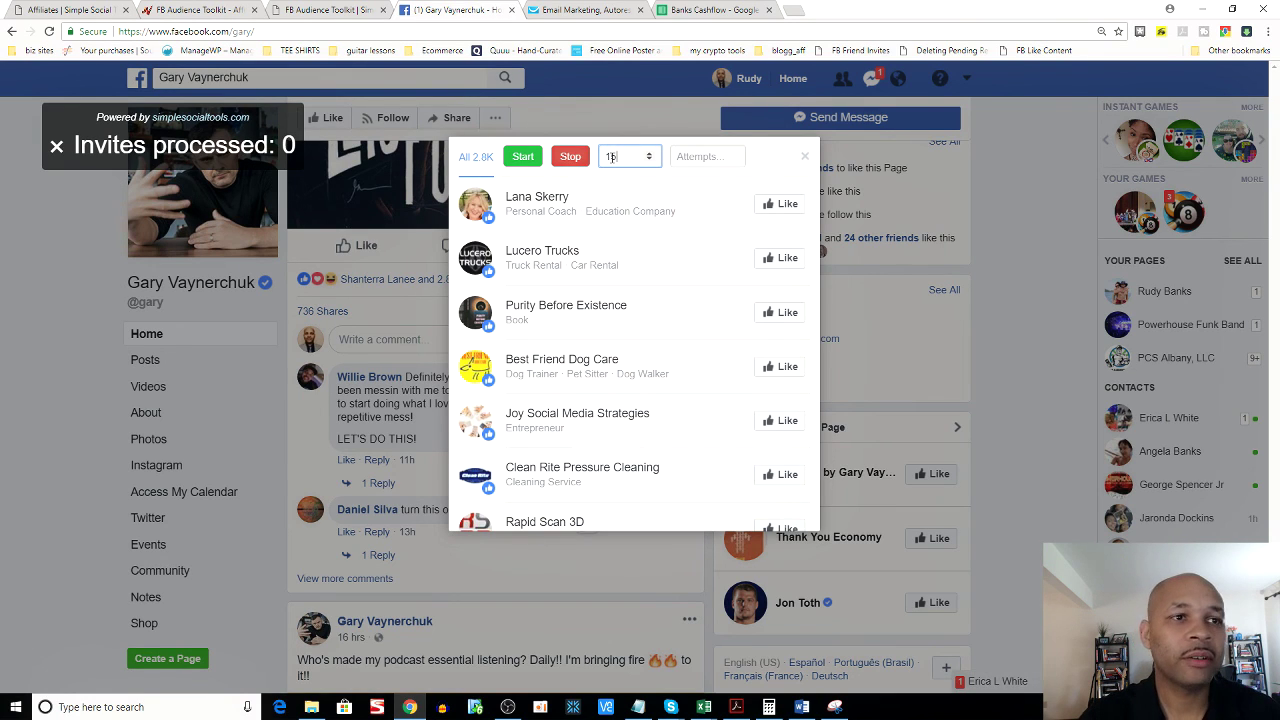
pyautogui.click(704, 157)
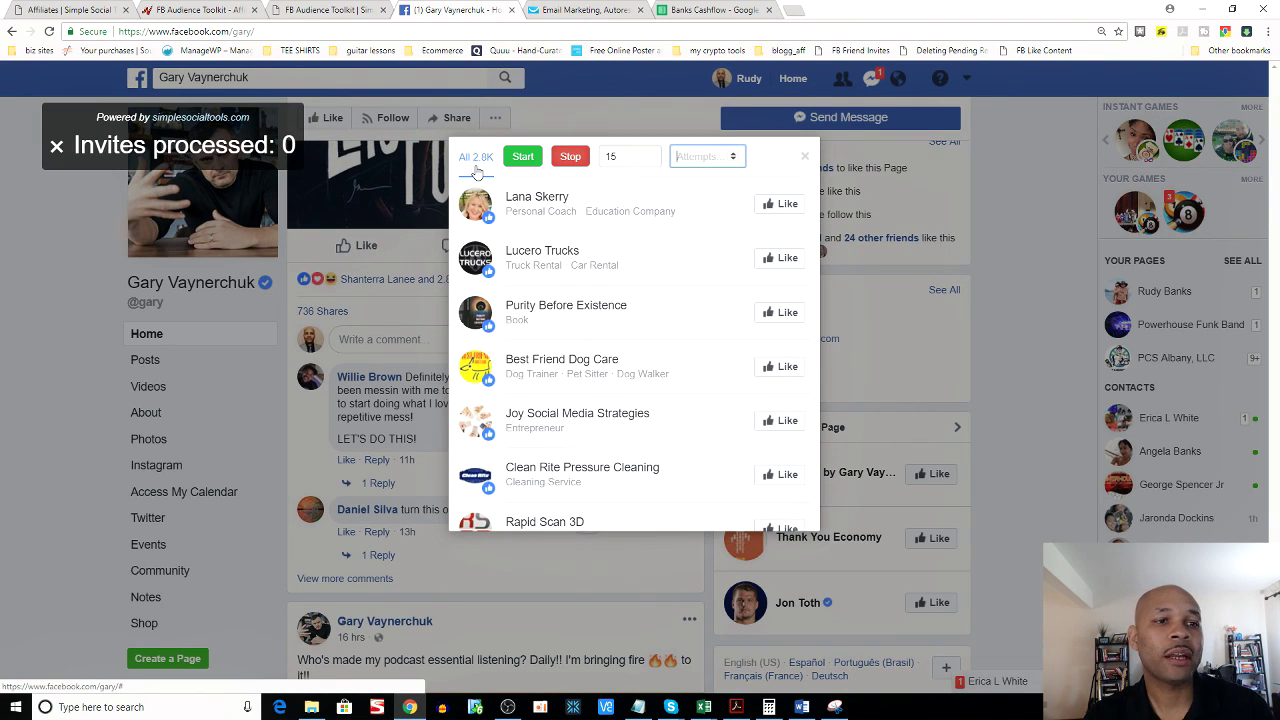
pyautogui.click(692, 158)
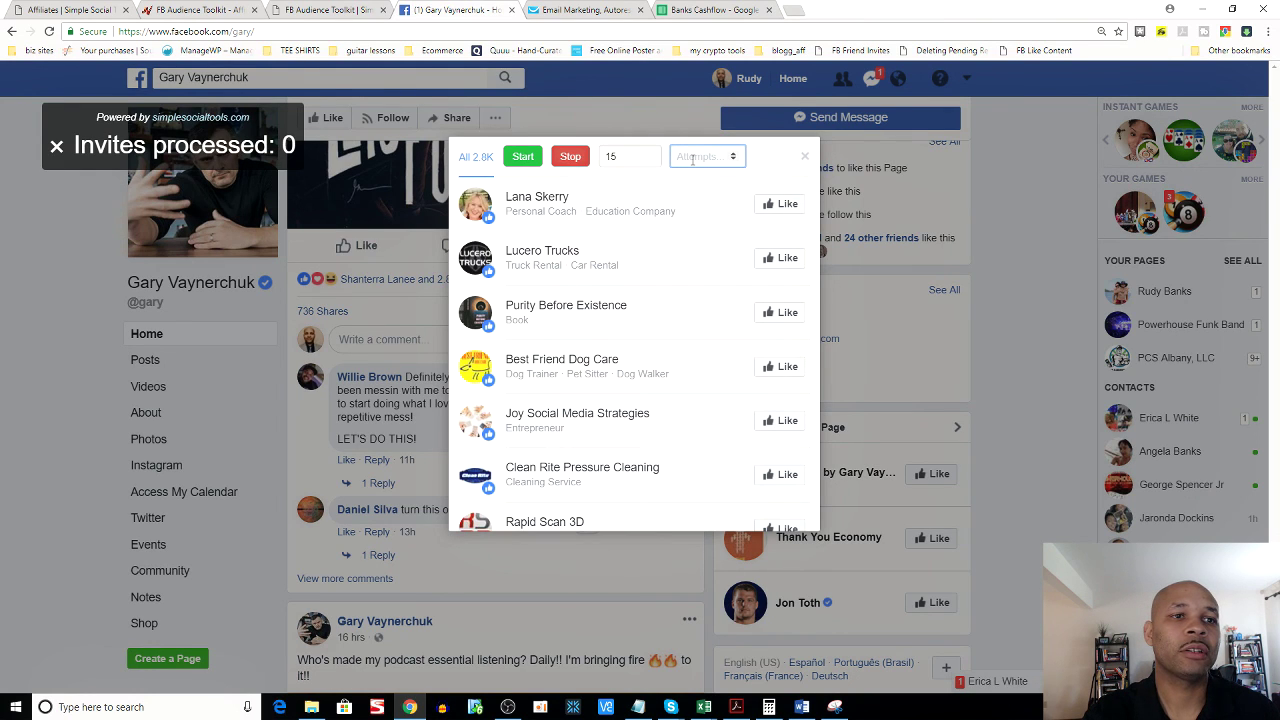
pyautogui.write('30')
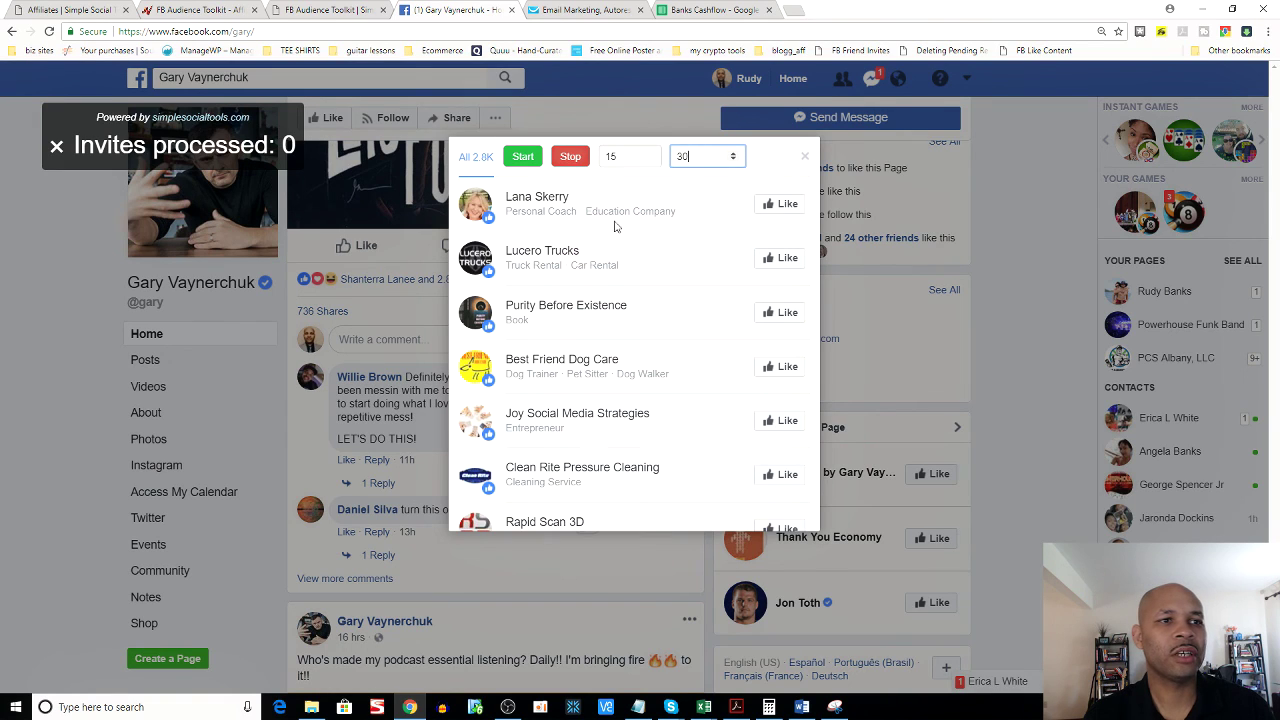
pyautogui.click(524, 158)
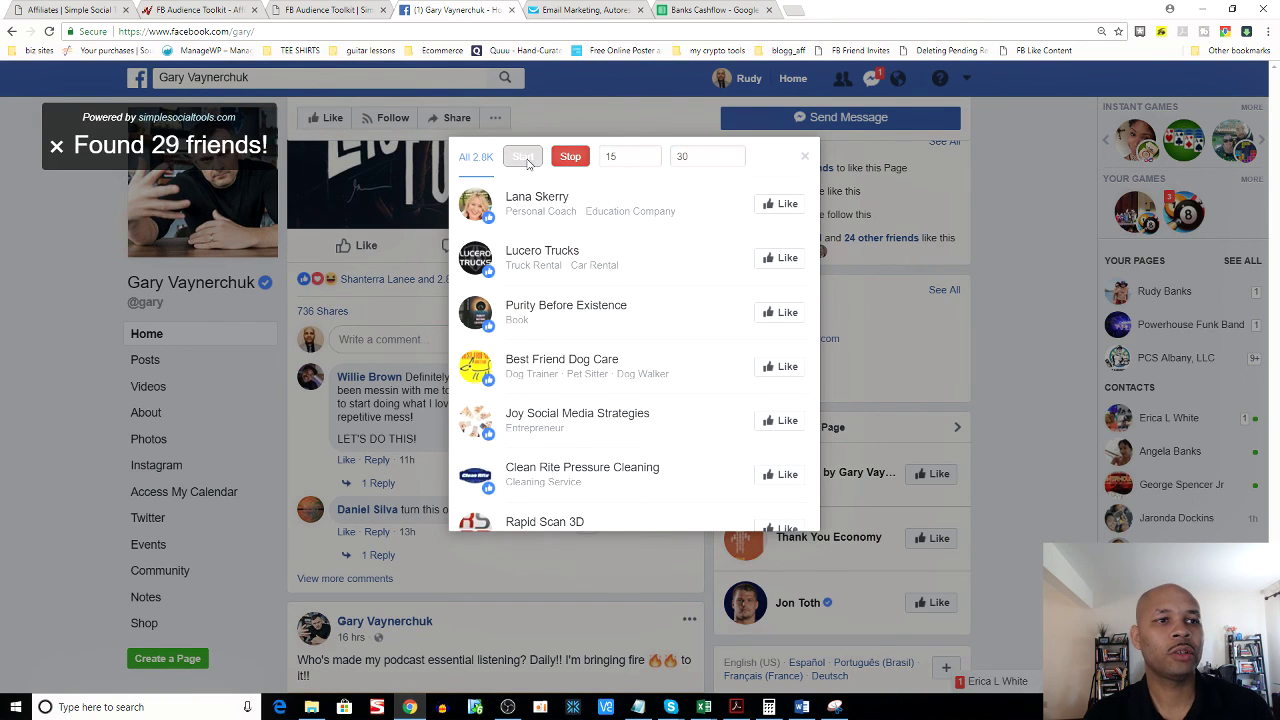